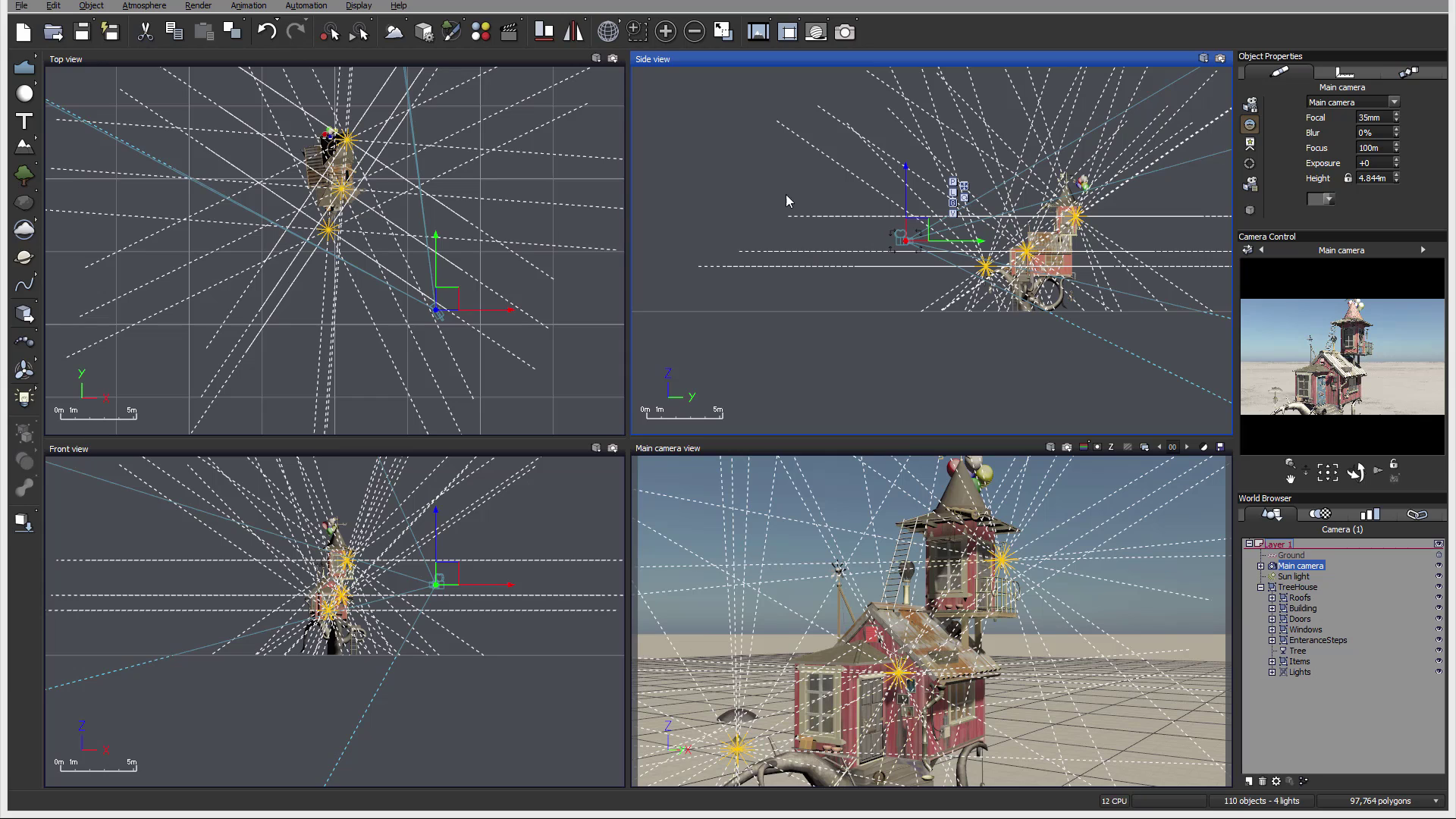
Open the stacked renders and examine the windmill, ladder and roof edges up close in the first render.
left_click(846, 32)
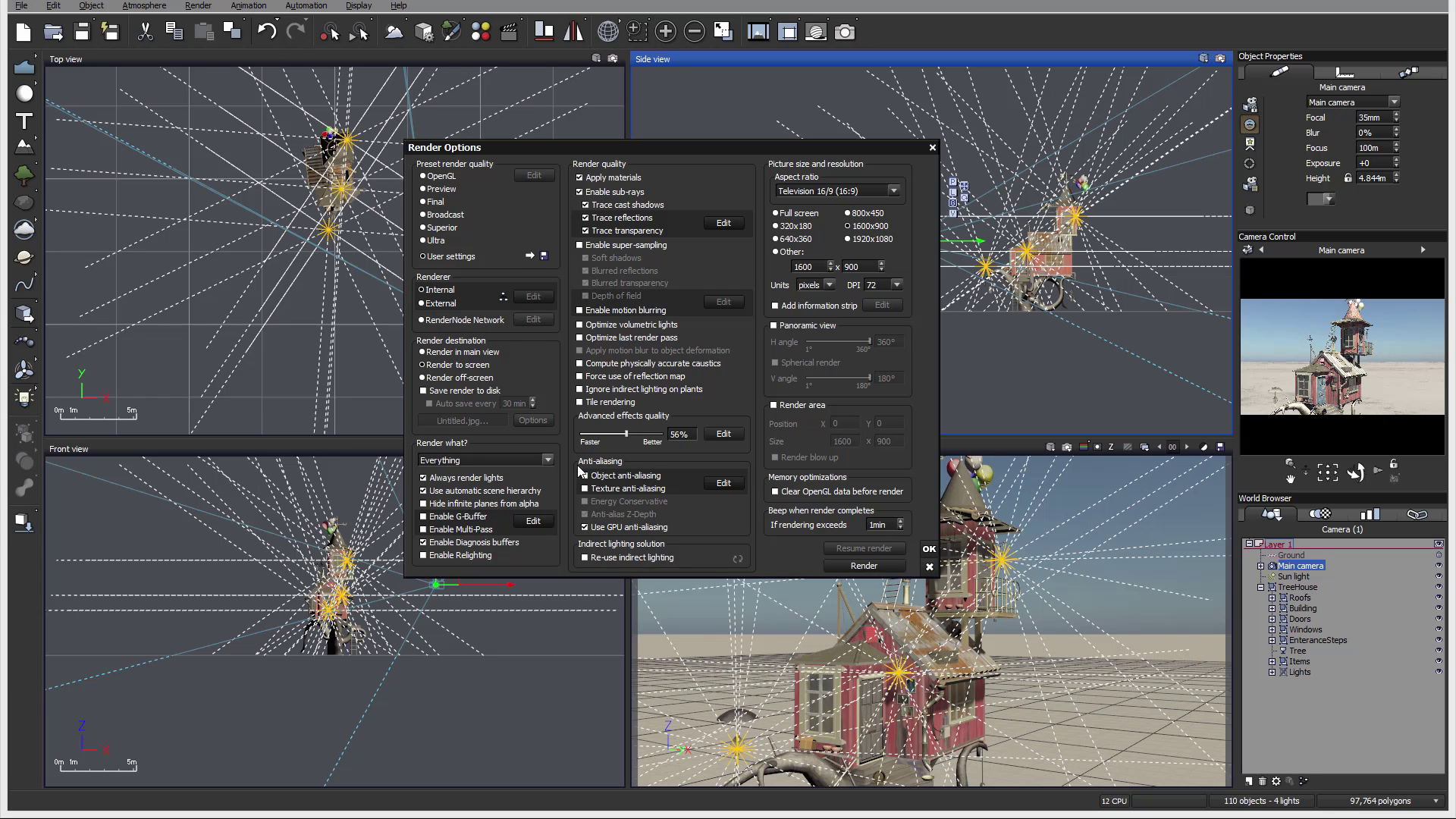
left_click(927, 567)
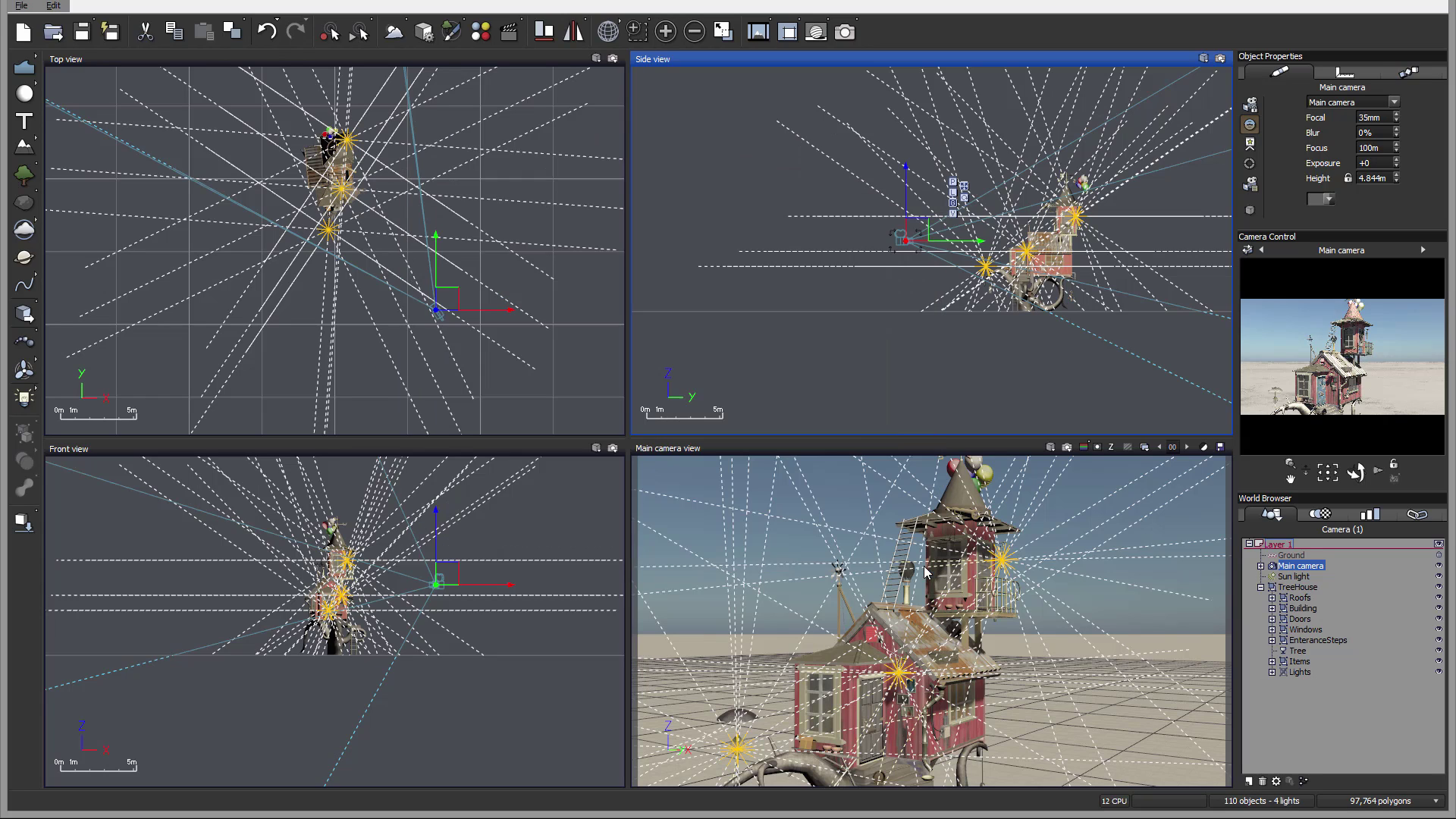
left_click(758, 31)
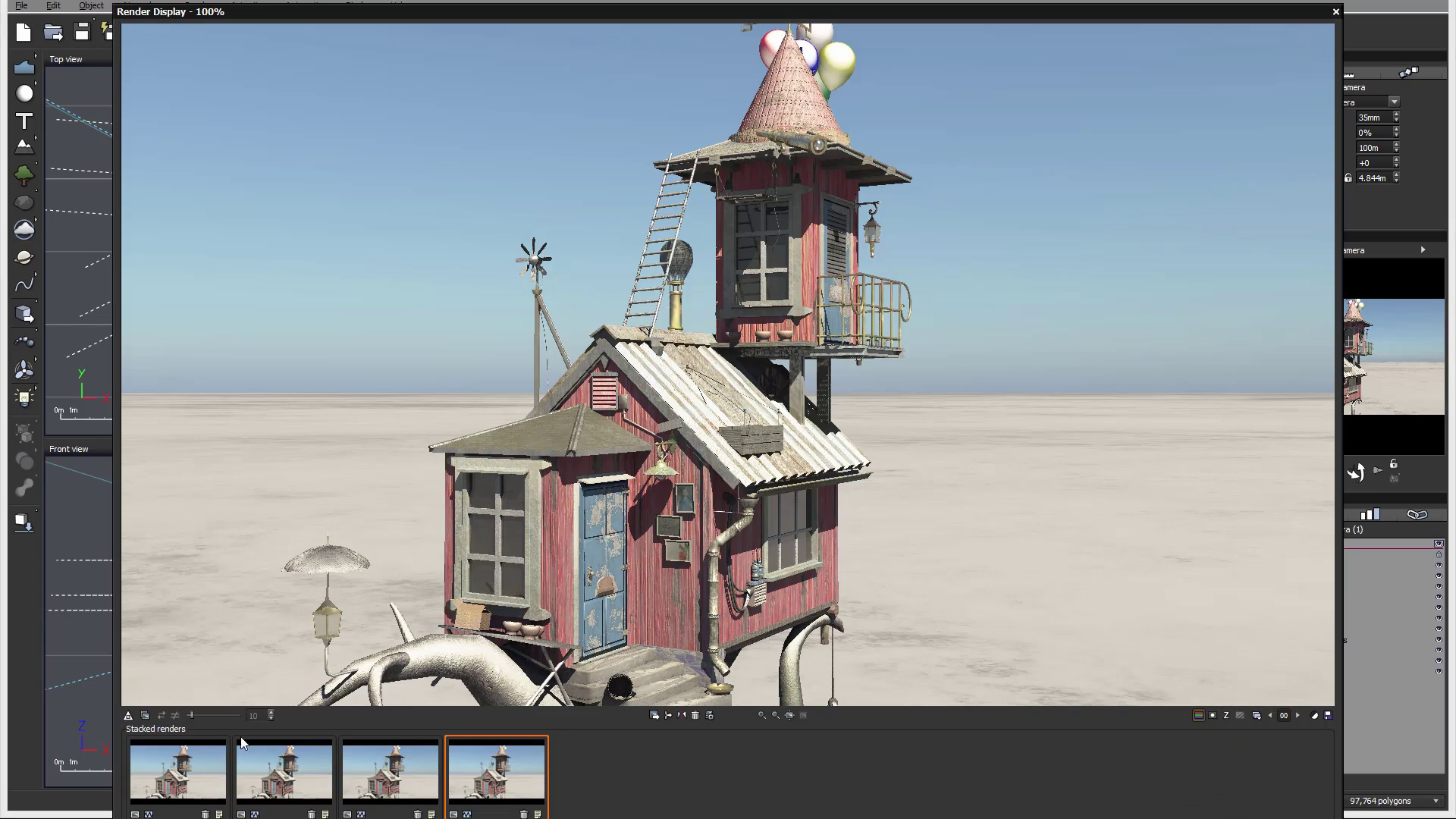
left_click(188, 772)
scroll(549, 295, "up", 4)
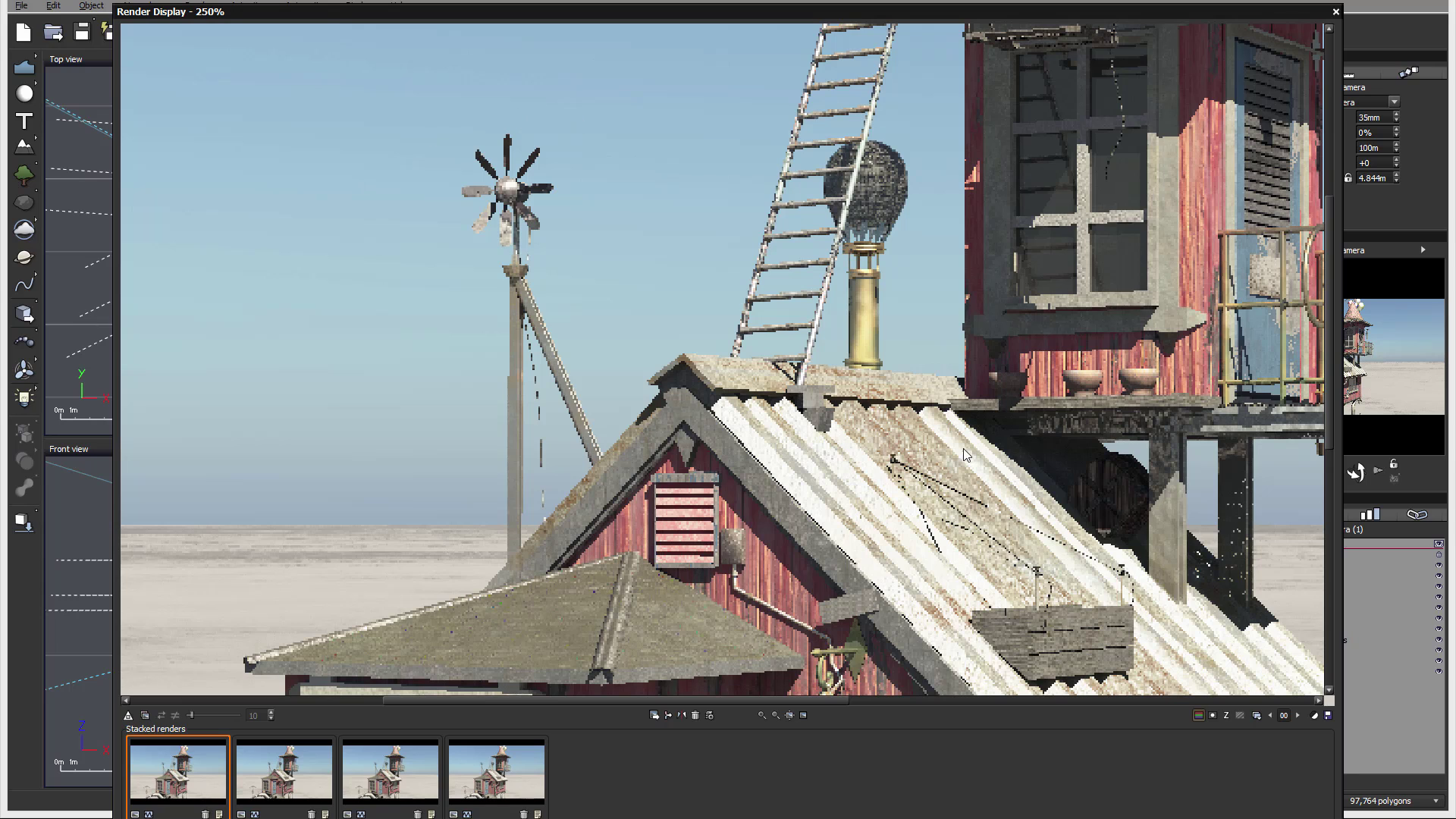
scroll(868, 319, "down", 3)
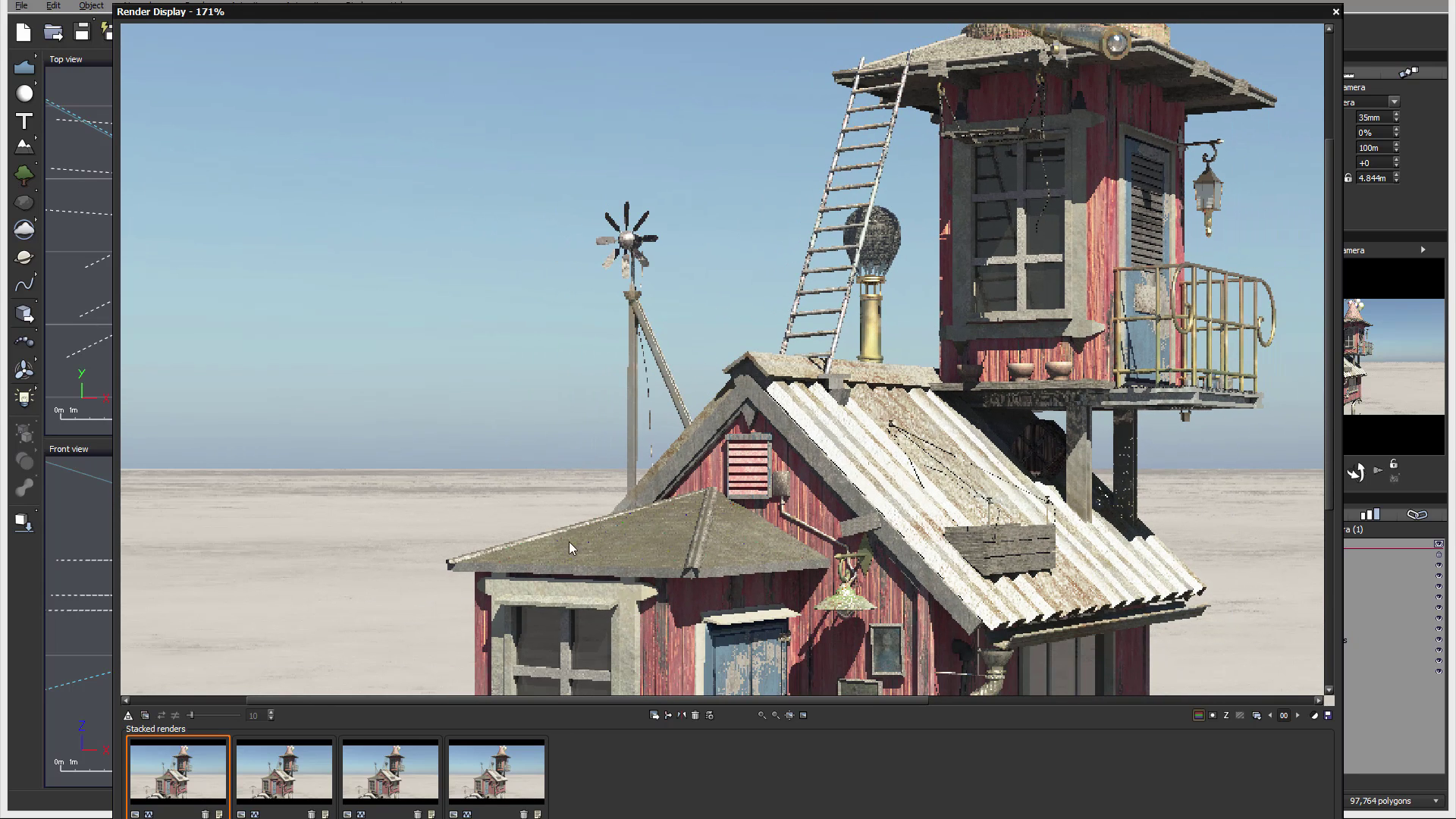
scroll(653, 357, "up", 3)
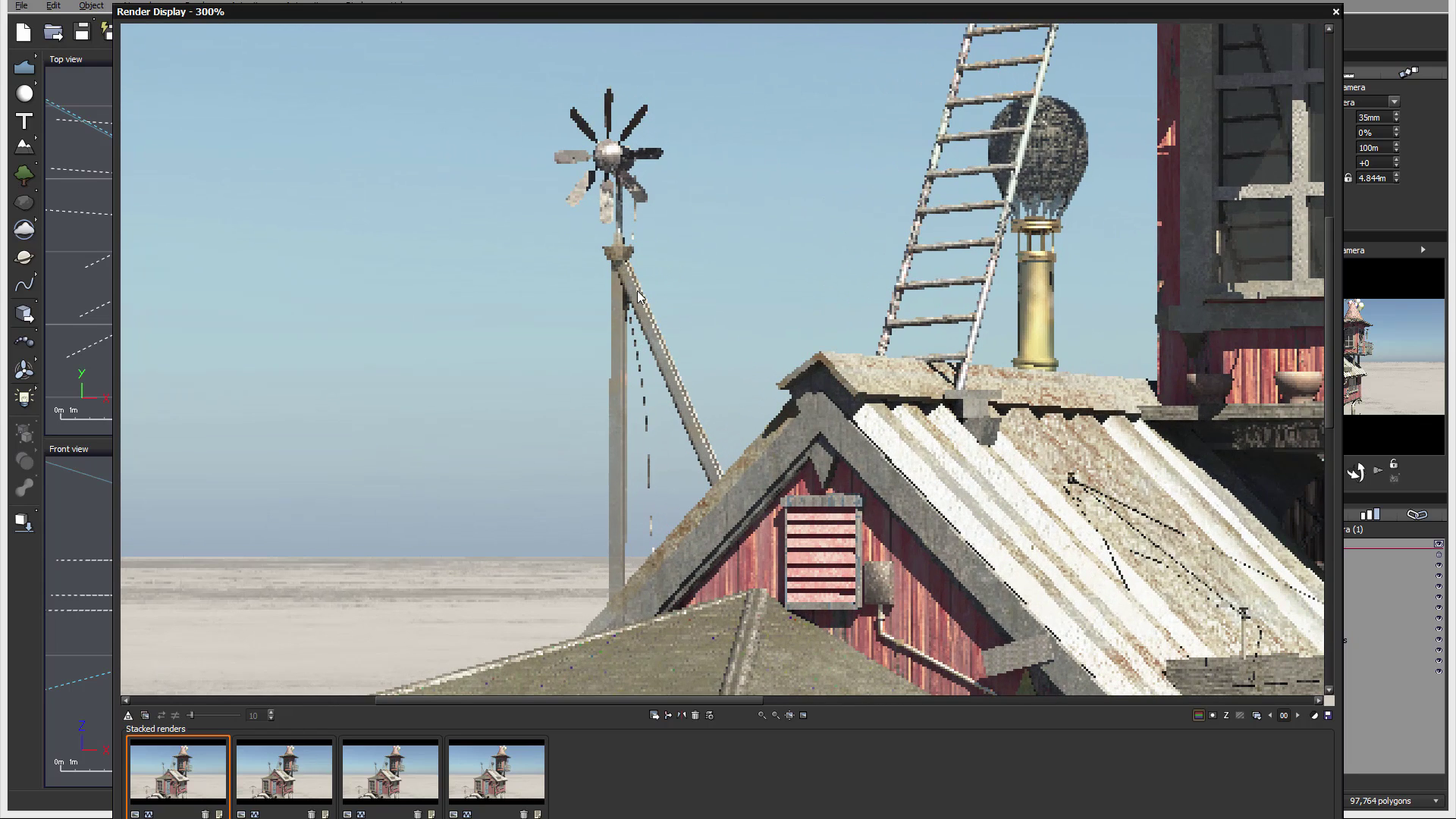
Compare the windmill, ladder and roof edges in the second and third stacked renders at high magnification.
left_click(288, 779)
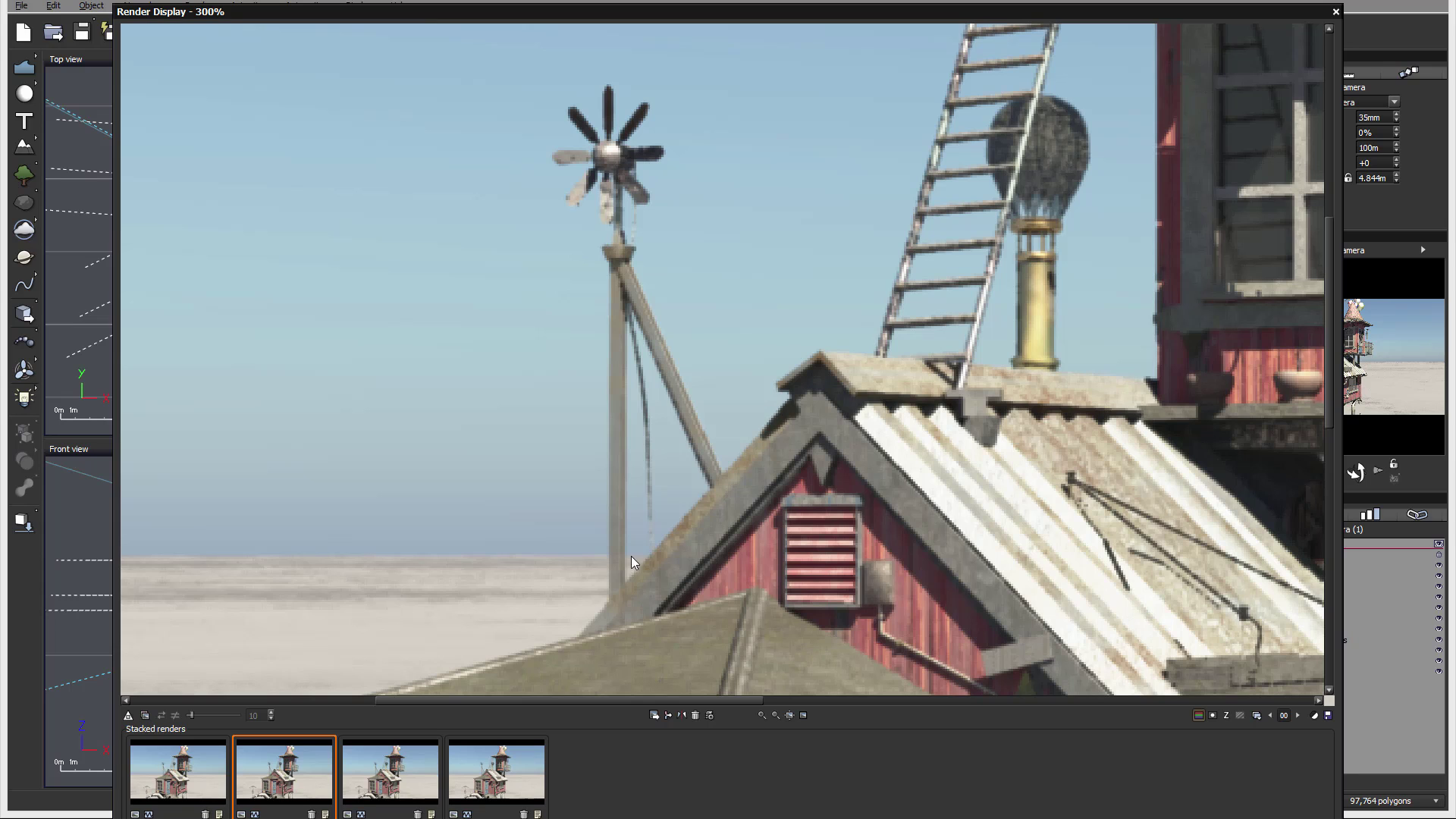
scroll(596, 122, "up", 1)
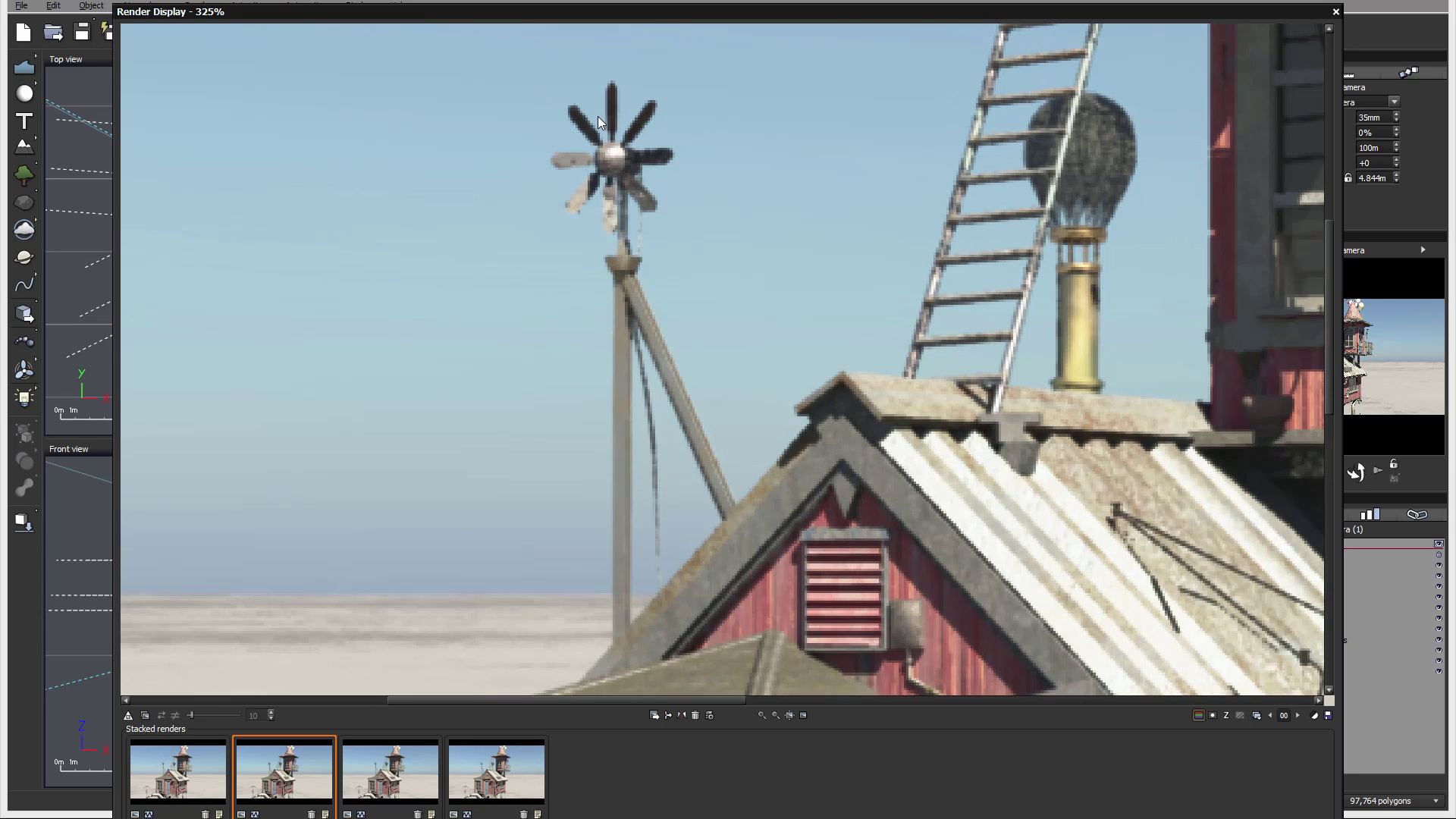
scroll(563, 280, "down", 2)
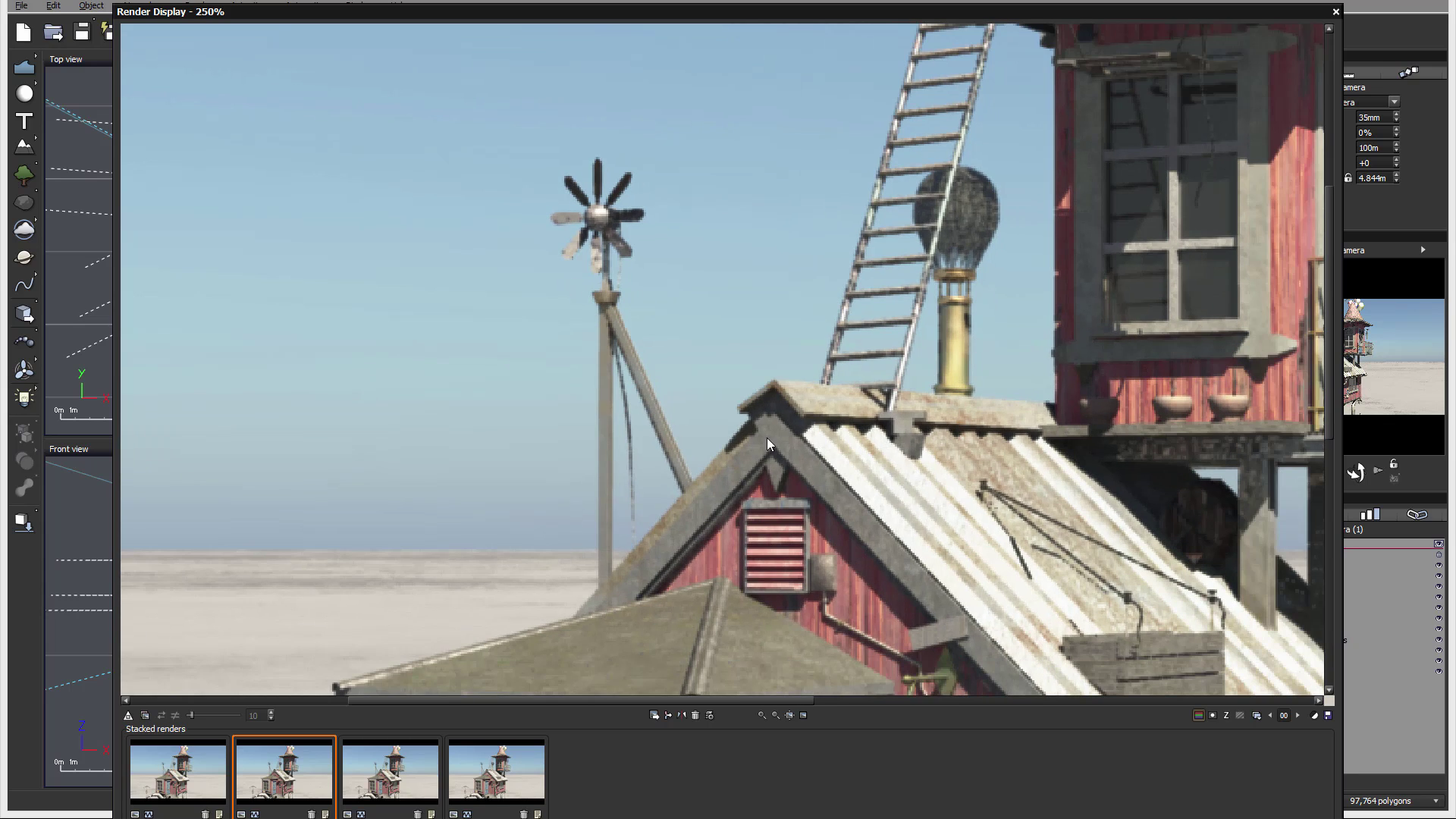
scroll(766, 441, "up", 2)
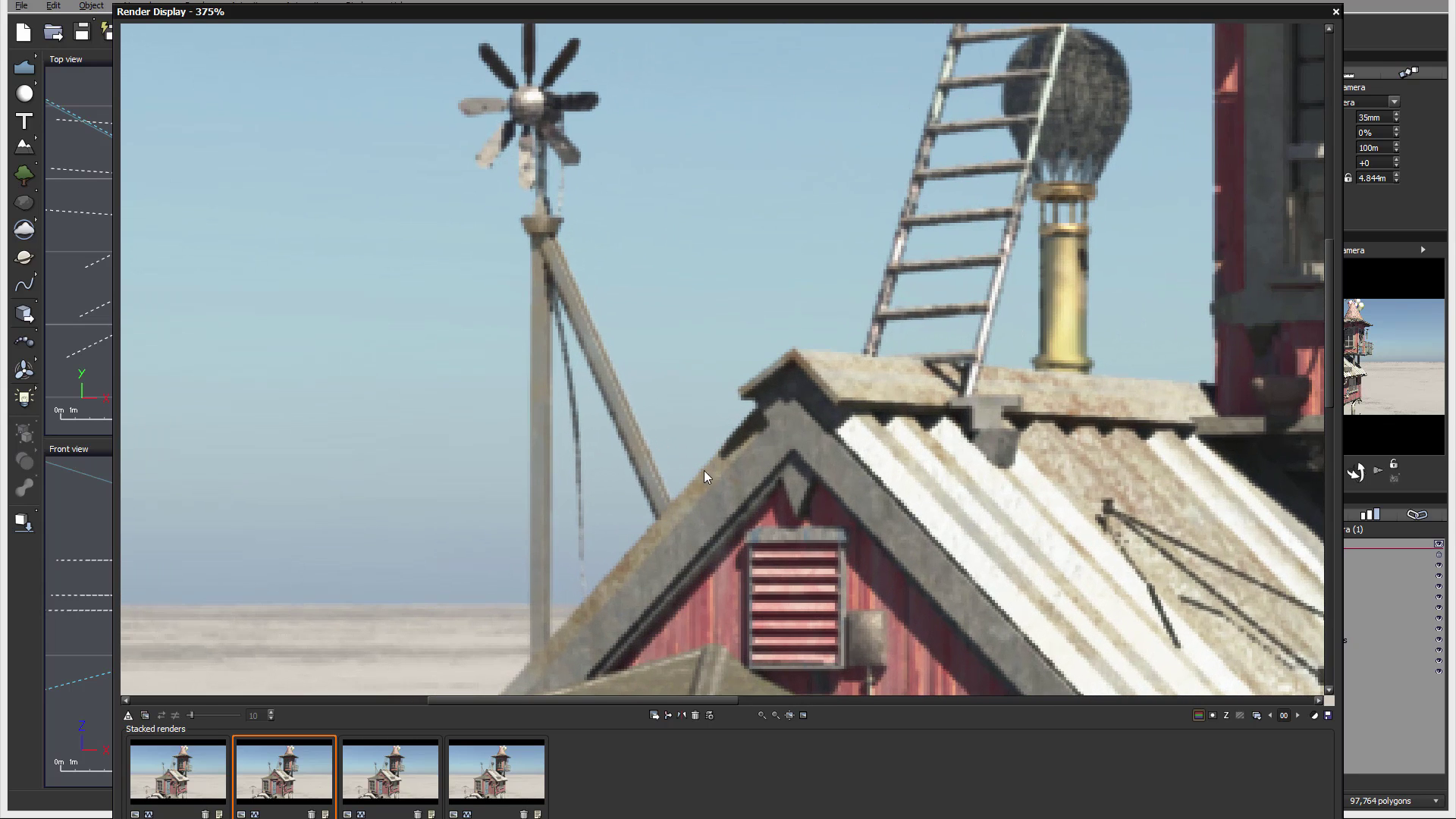
left_click(421, 761)
scroll(650, 438, "down", 5)
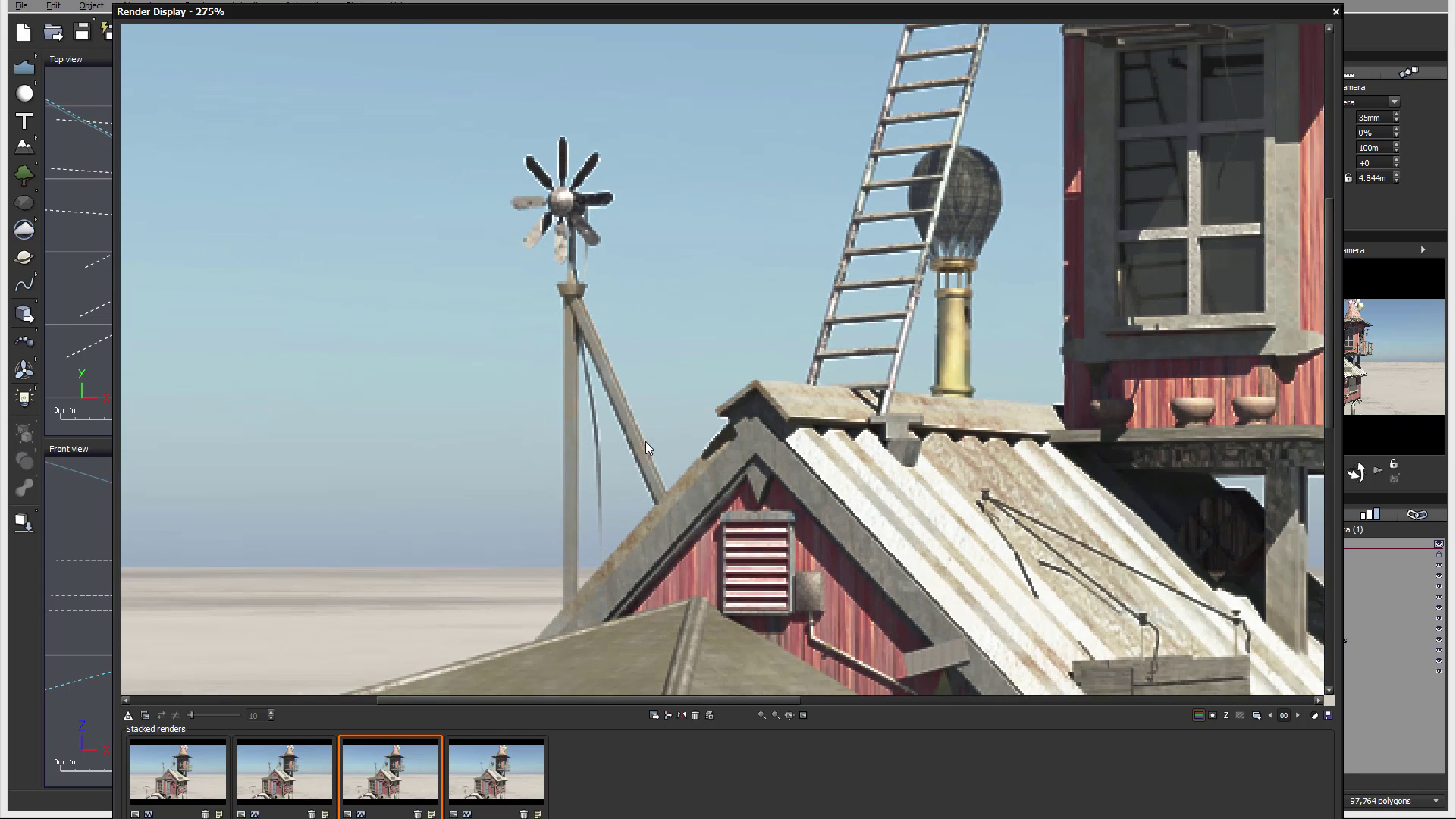
scroll(629, 326, "up", 5)
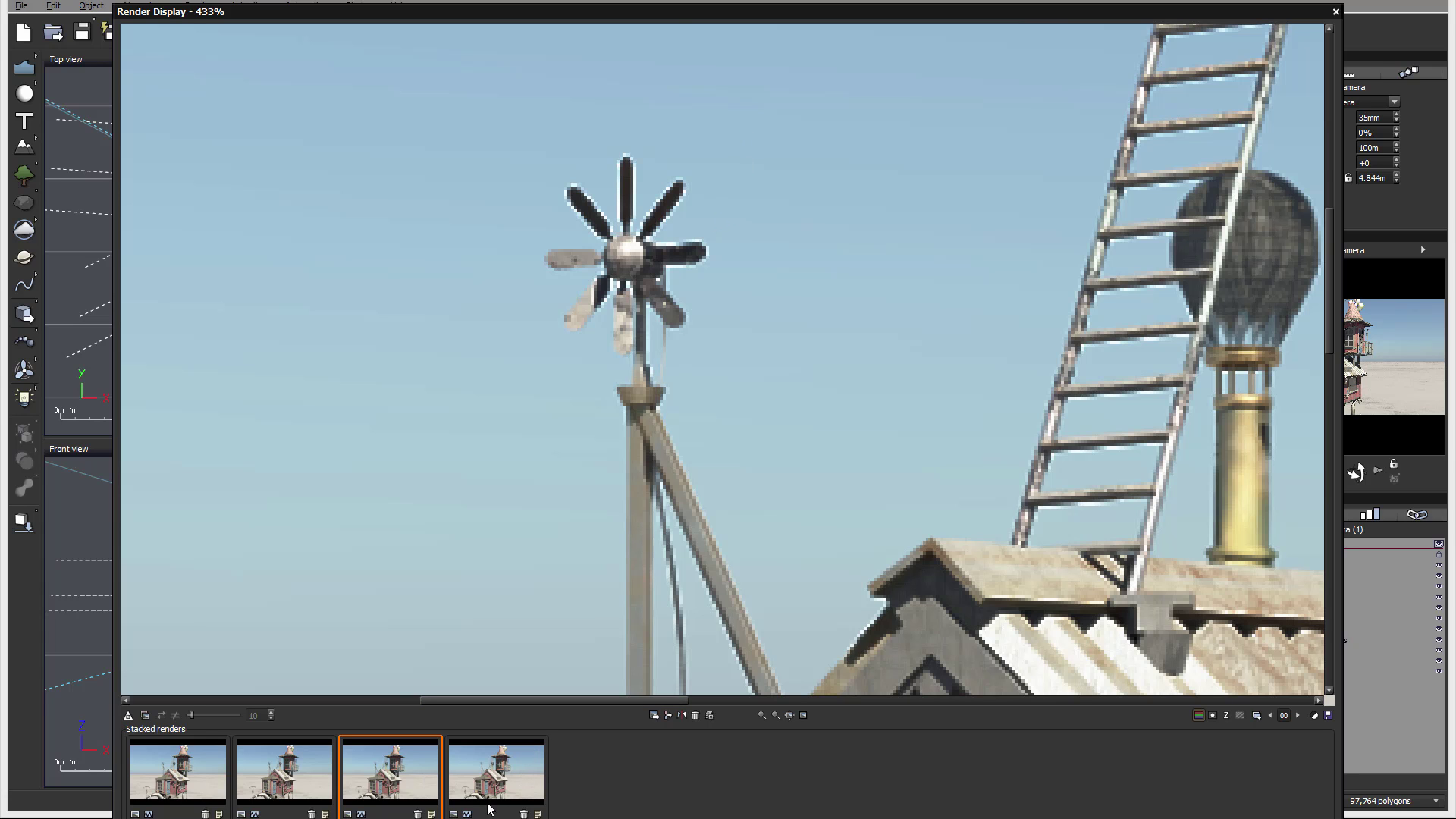
Examine the fourth stacked render up close, from the windmill and roof down to the blue door and drainpipe.
left_click(502, 768)
scroll(837, 334, "down", 1)
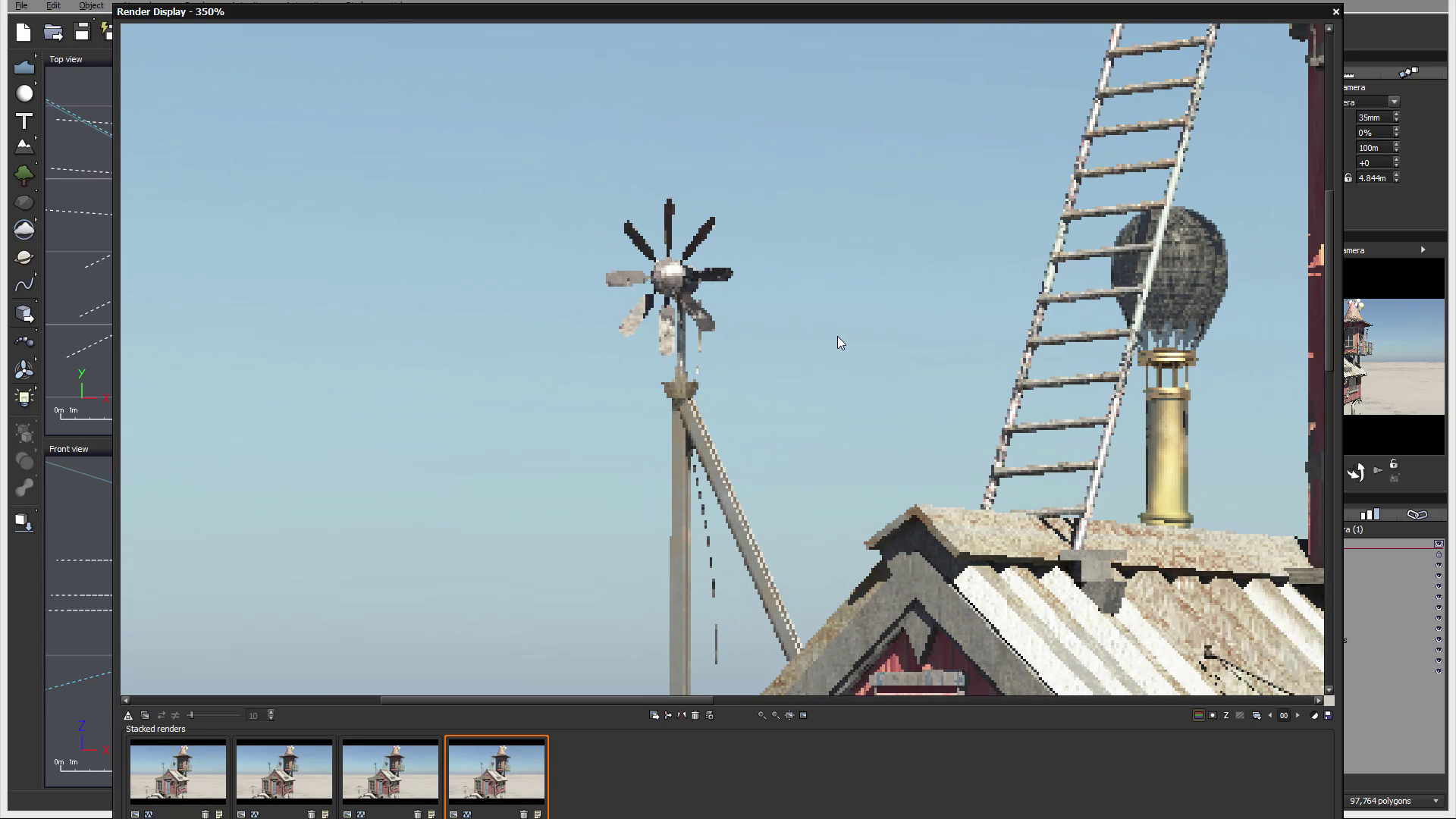
scroll(833, 347, "down", 3)
scroll(1059, 479, "up", 3)
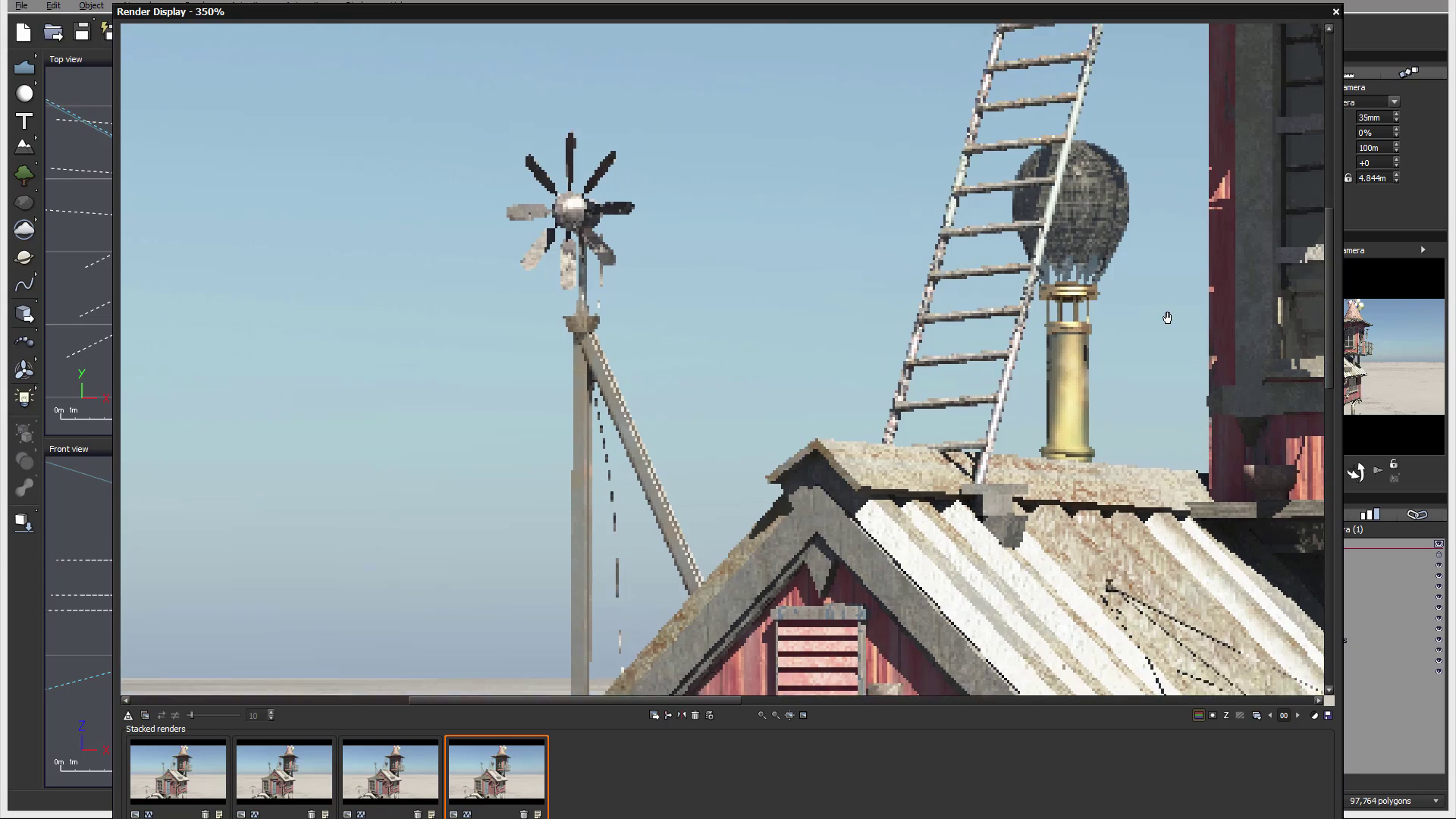
left_click_drag(1163, 315, 875, 30)
left_click_drag(731, 548, 595, 135)
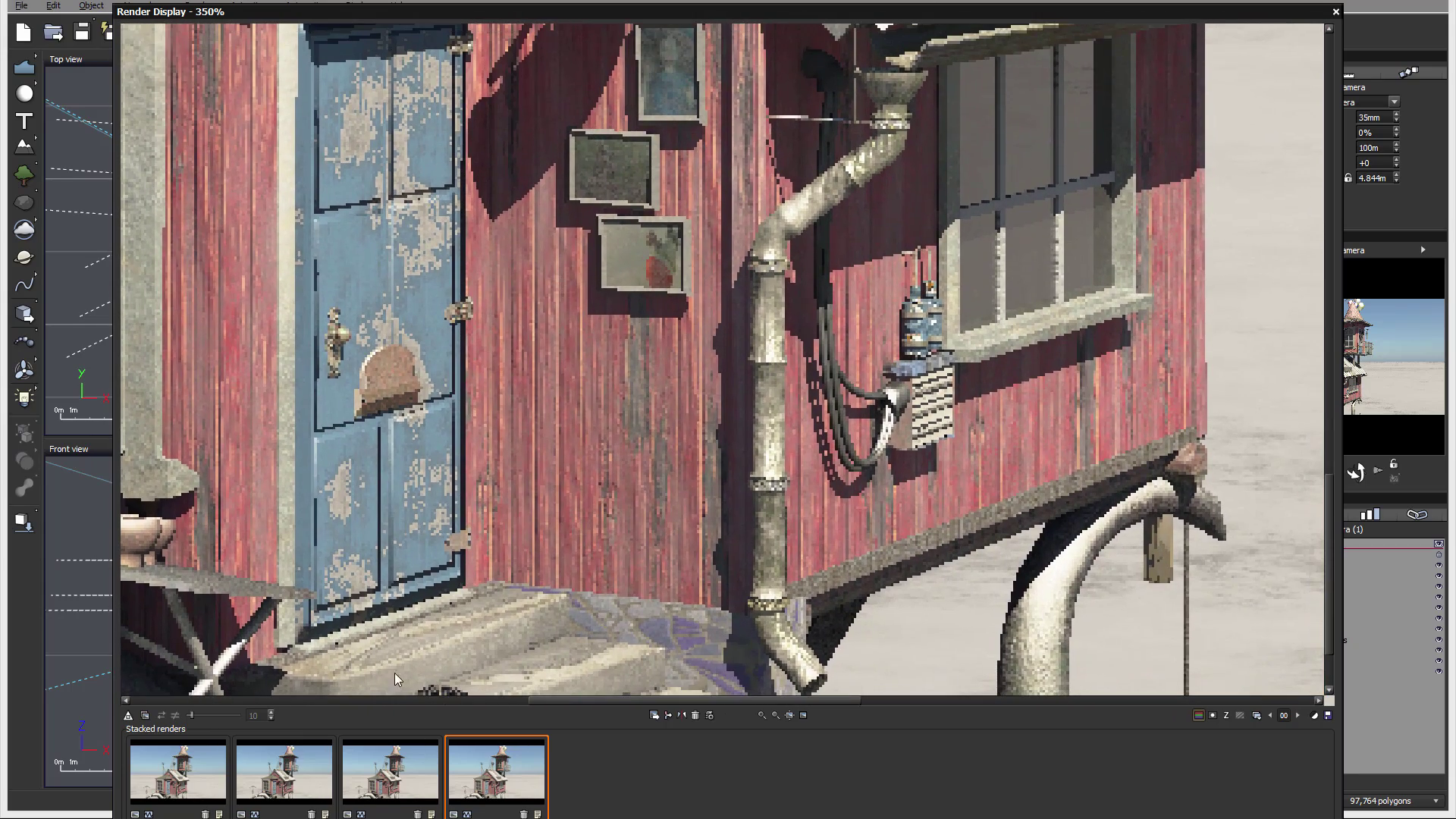
Compare the door, wall and drainpipe detail between the first, third and fourth stacked renders, and close the render display.
left_click(180, 781)
left_click(491, 792)
left_click(417, 767)
left_click(502, 773)
left_click(184, 767)
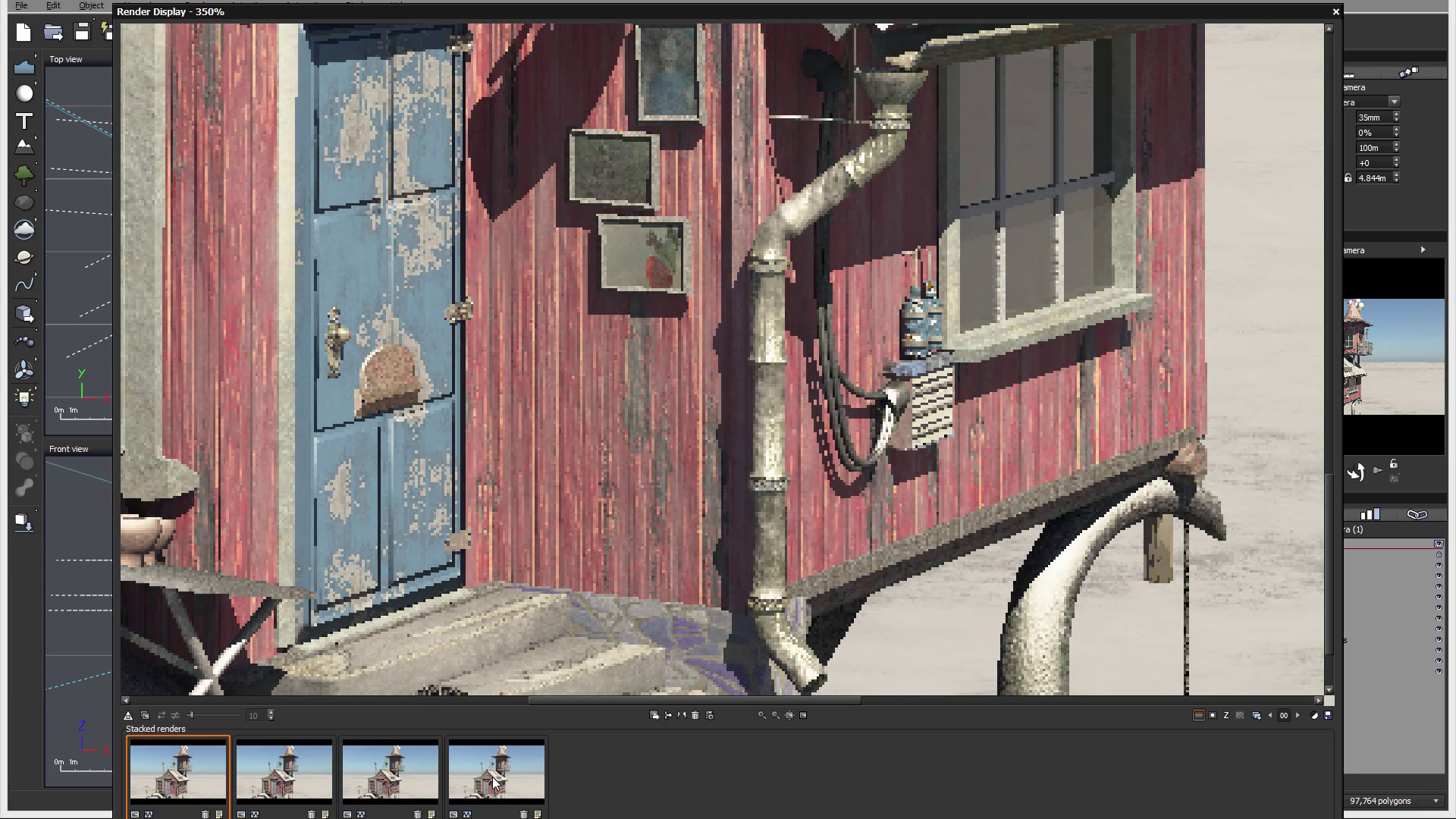
left_click(496, 783)
left_click(161, 764)
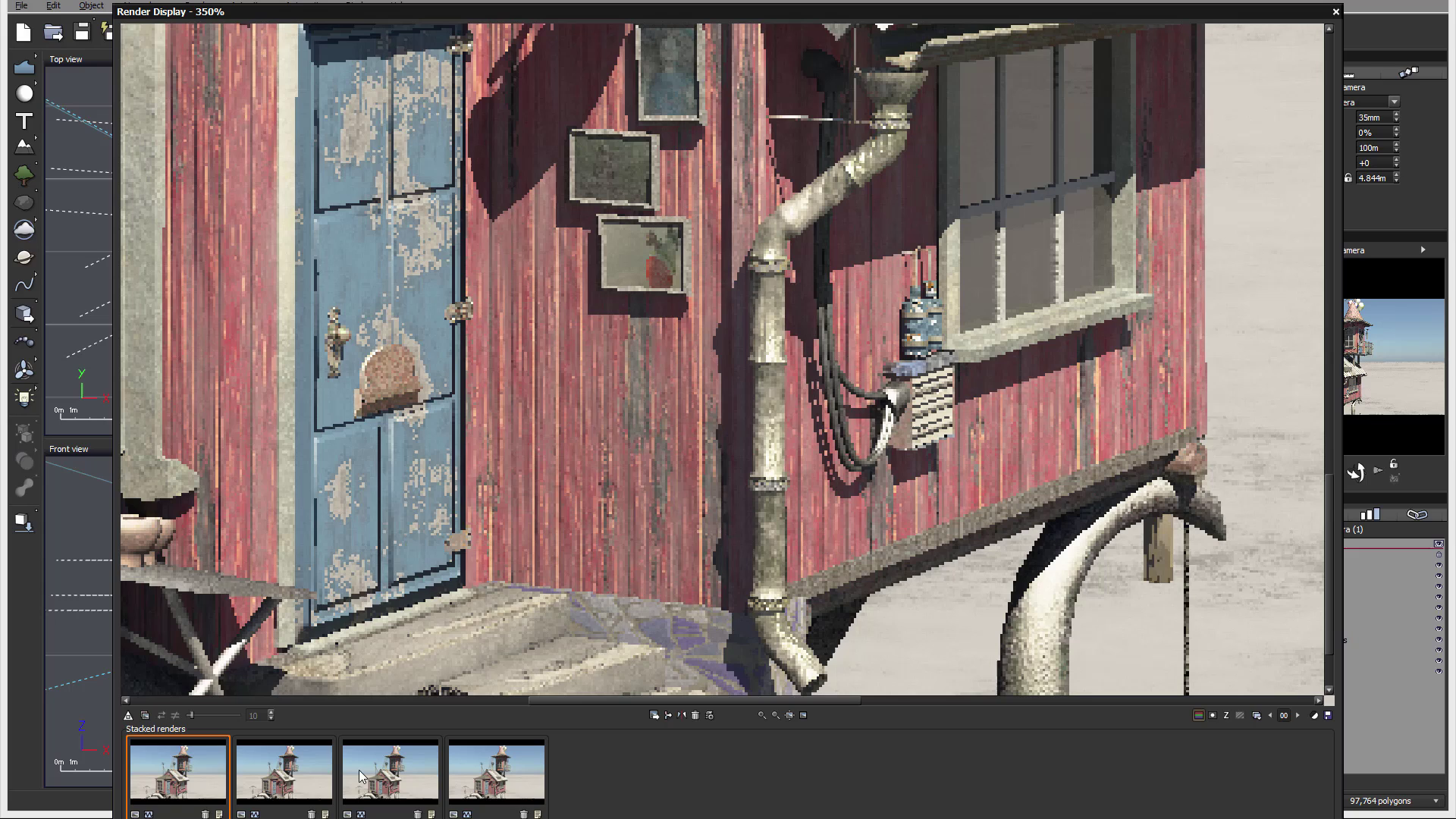
left_click(531, 789)
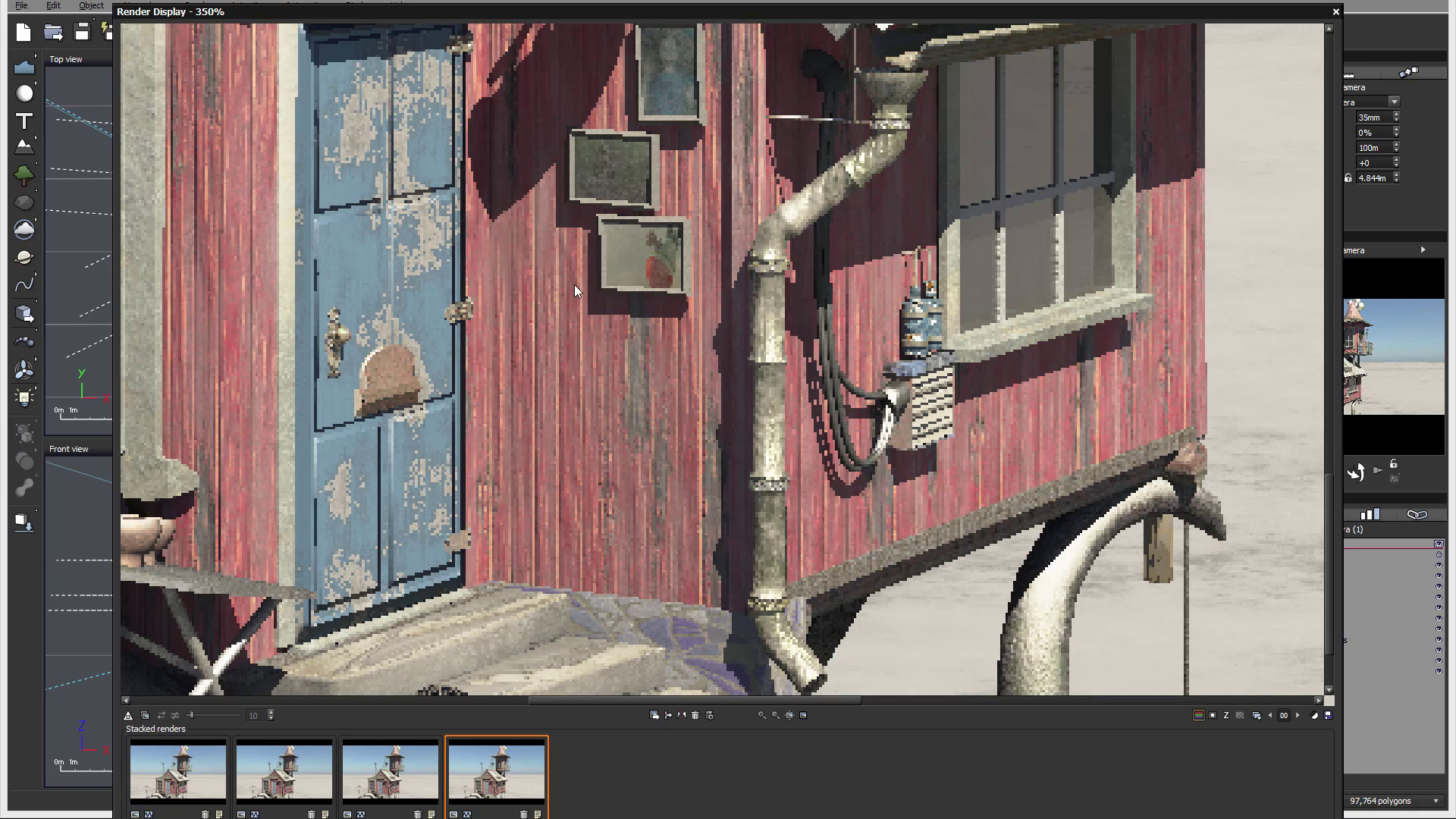
left_click(393, 774)
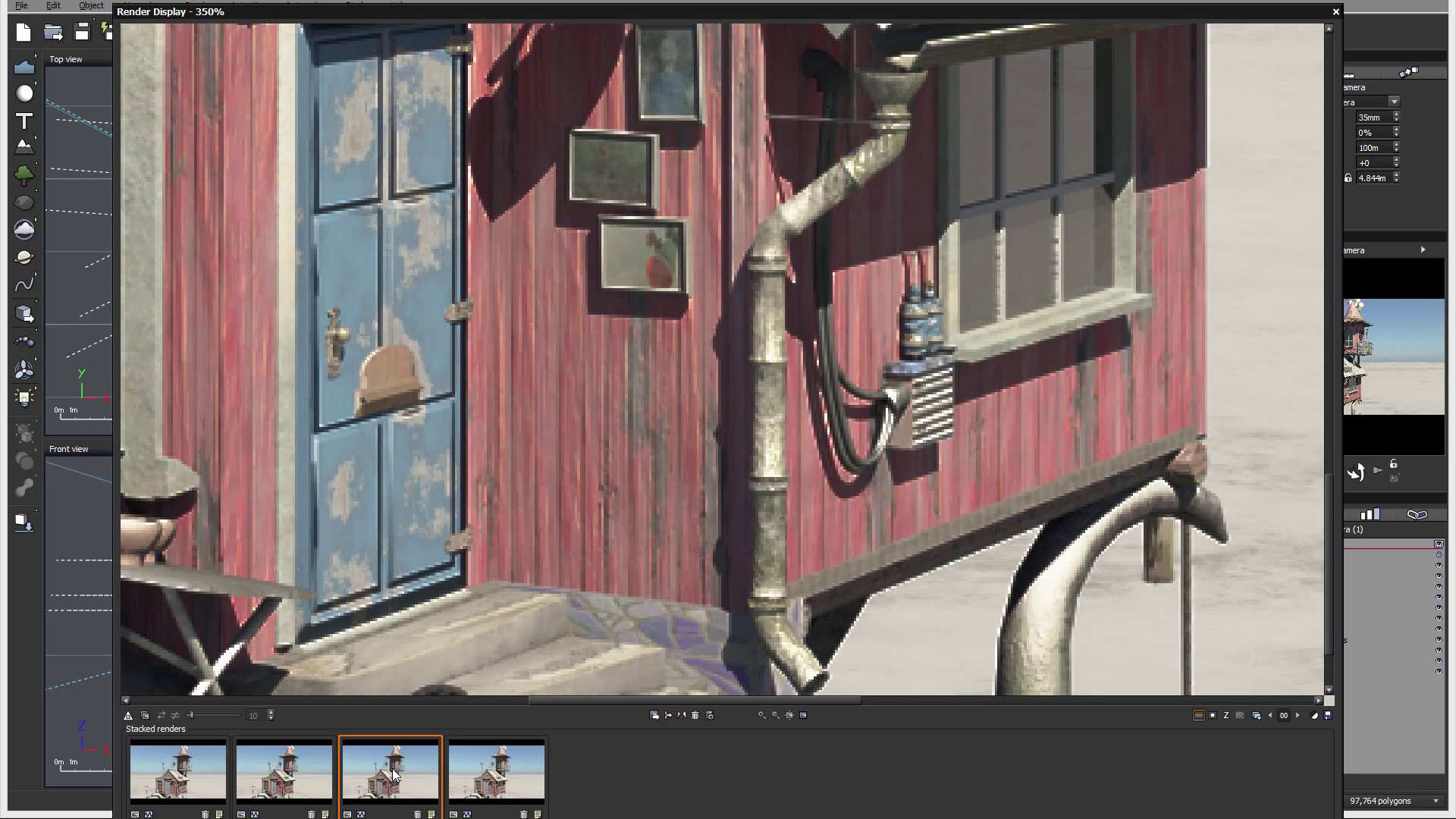
left_click(533, 774)
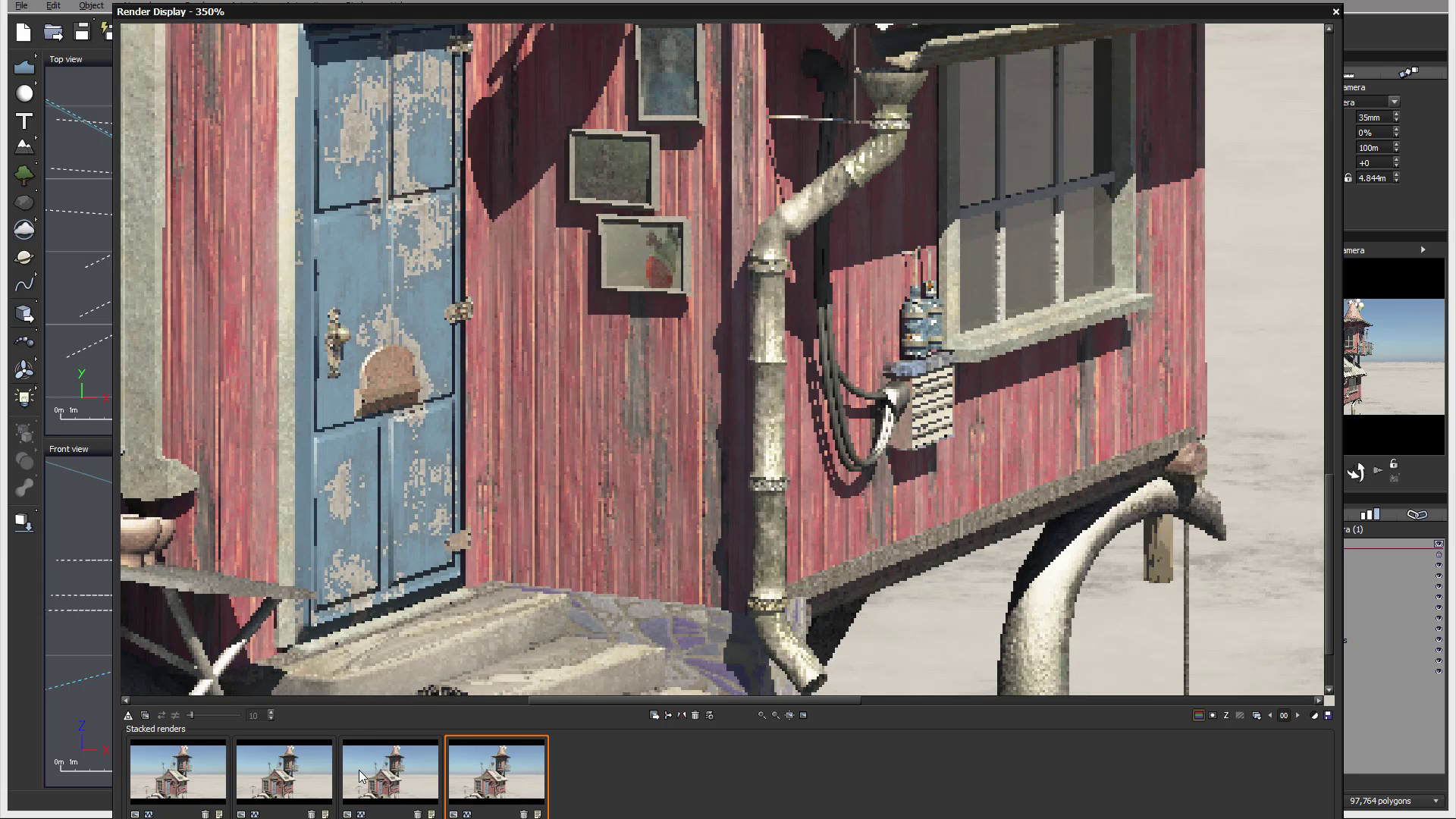
left_click(364, 775)
left_click(469, 779)
left_click(1336, 12)
Enable object anti-aliasing in the render options and open the detailed anti-aliasing settings.
right_click(845, 33)
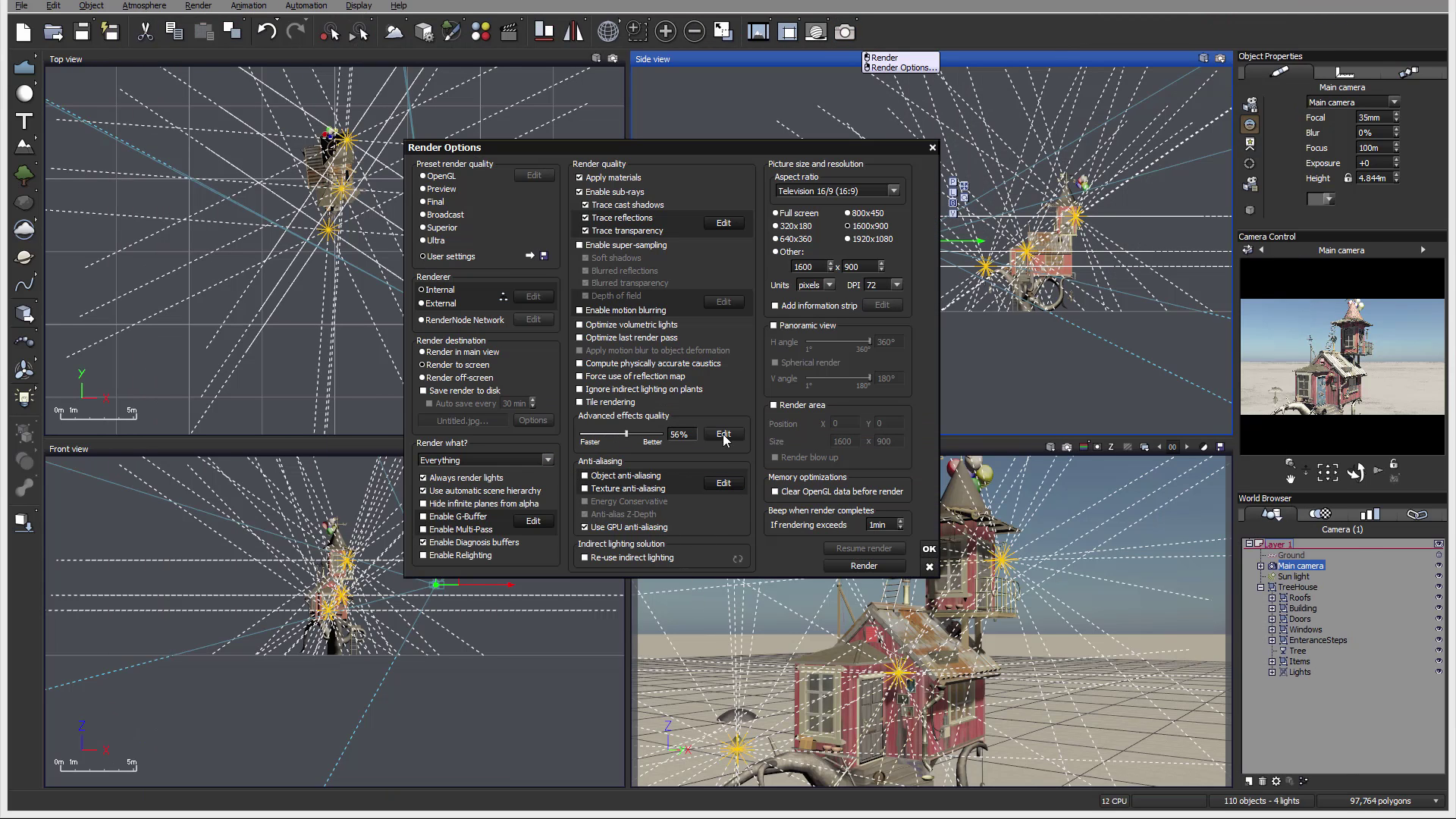
left_click(613, 480)
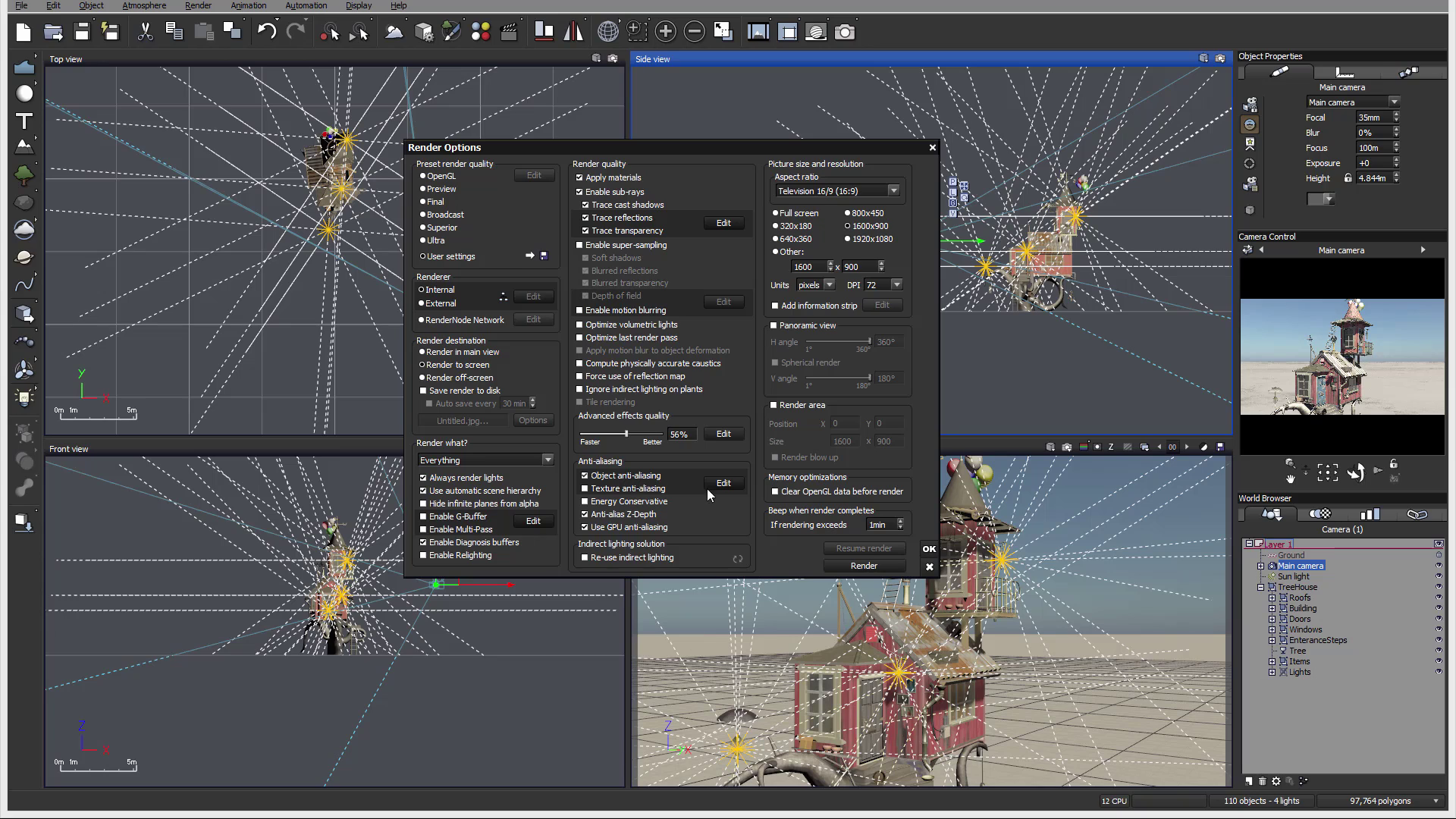
left_click(735, 489)
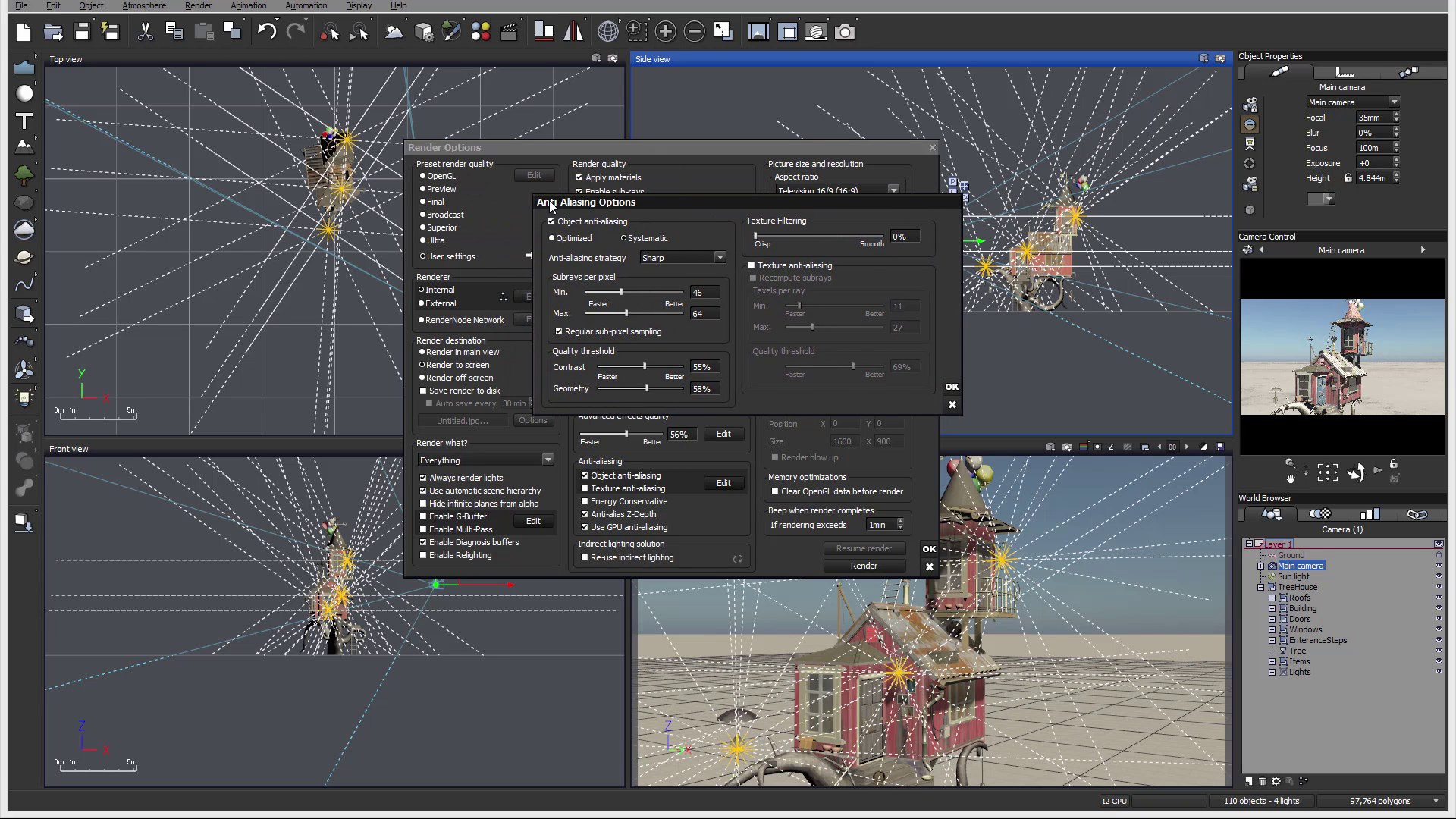
Set object anti-aliasing to Optimized with the Sharp anti-aliasing strategy.
left_click(557, 239)
left_click(623, 238)
left_click(673, 254)
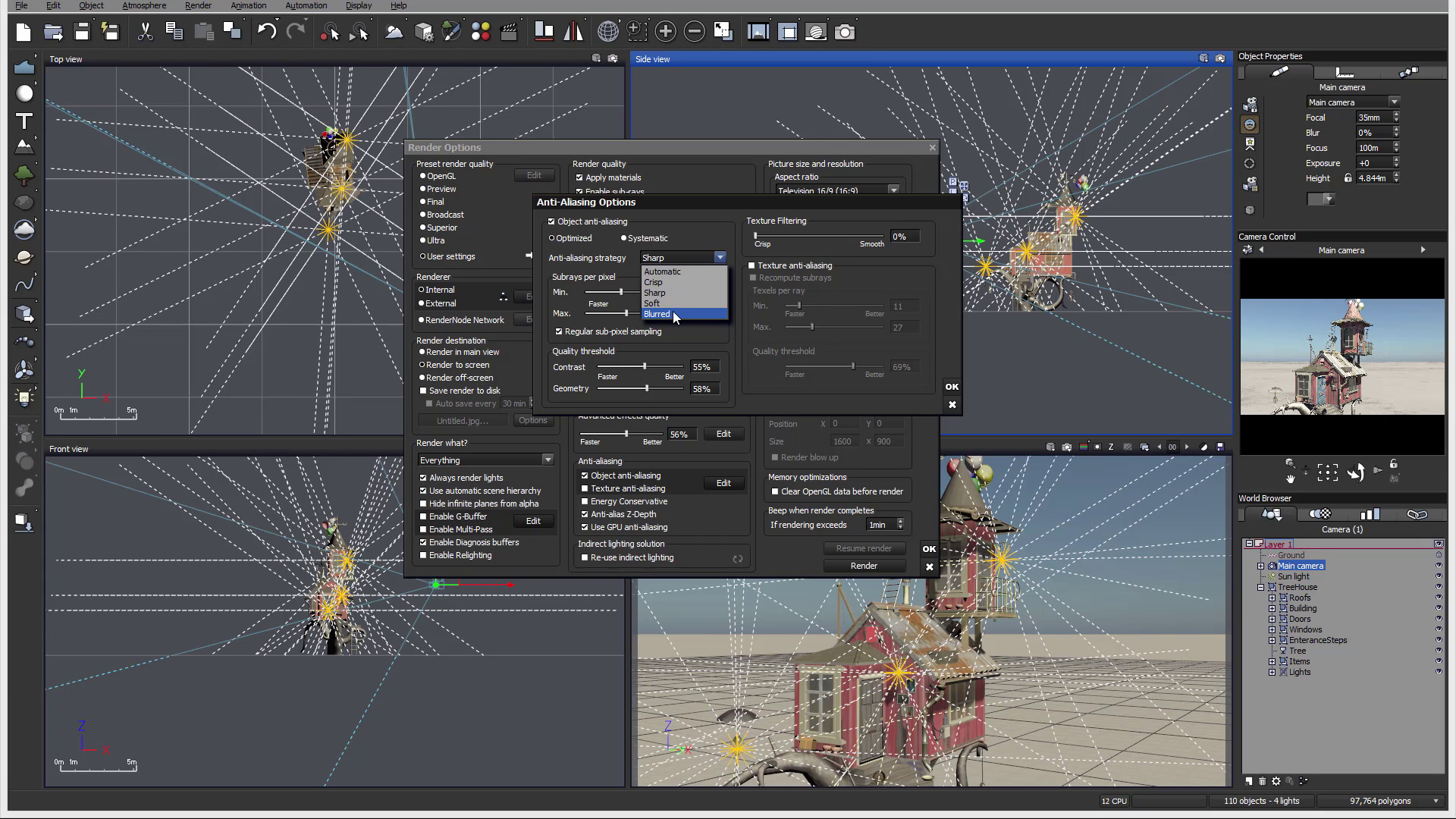
left_click(676, 293)
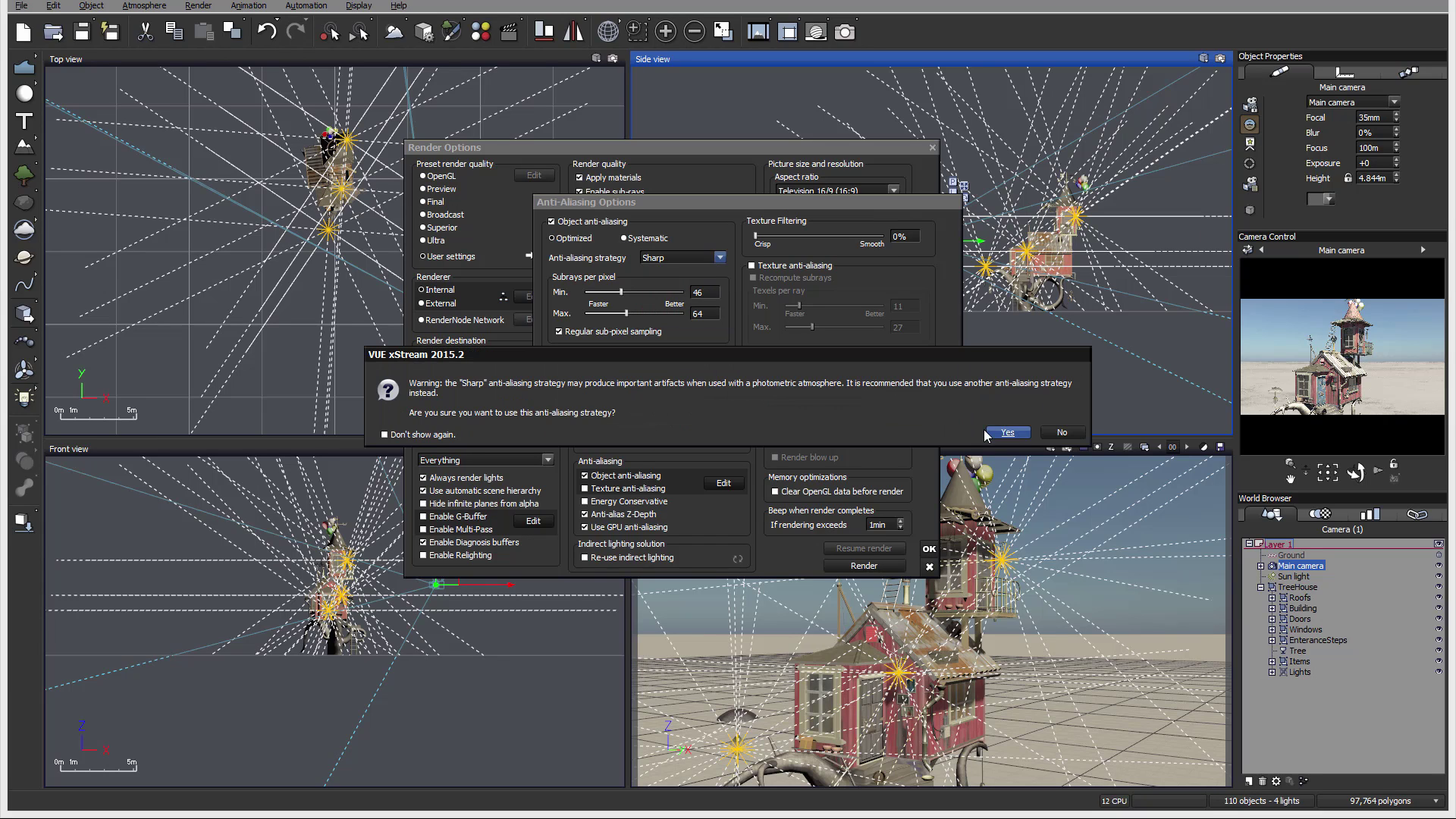
left_click(1061, 432)
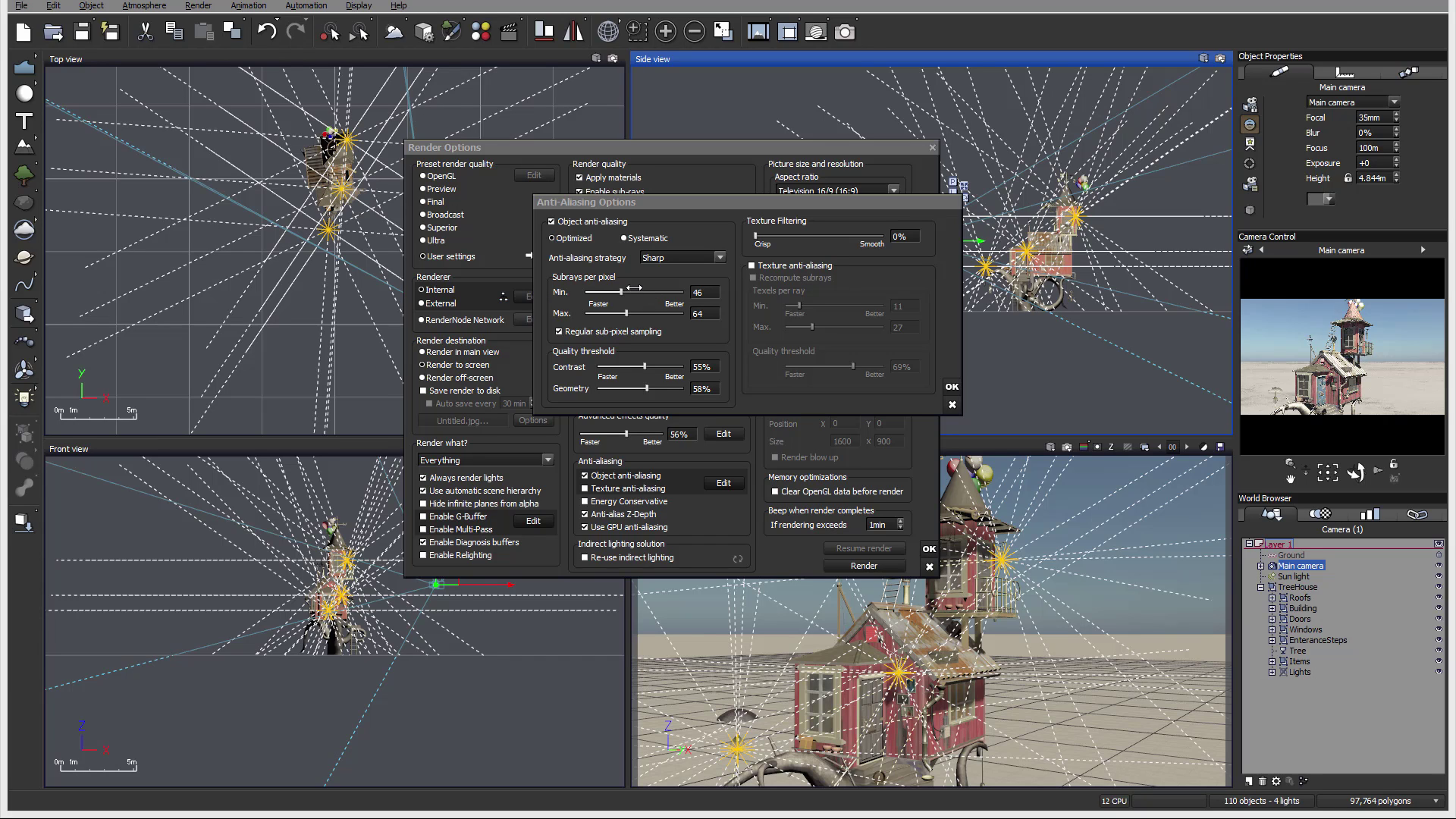
Set the subrays per pixel to minimum 67 and maximum 574, and toggle regular sub-pixel sampling off and on again.
left_click_drag(628, 290, 602, 286)
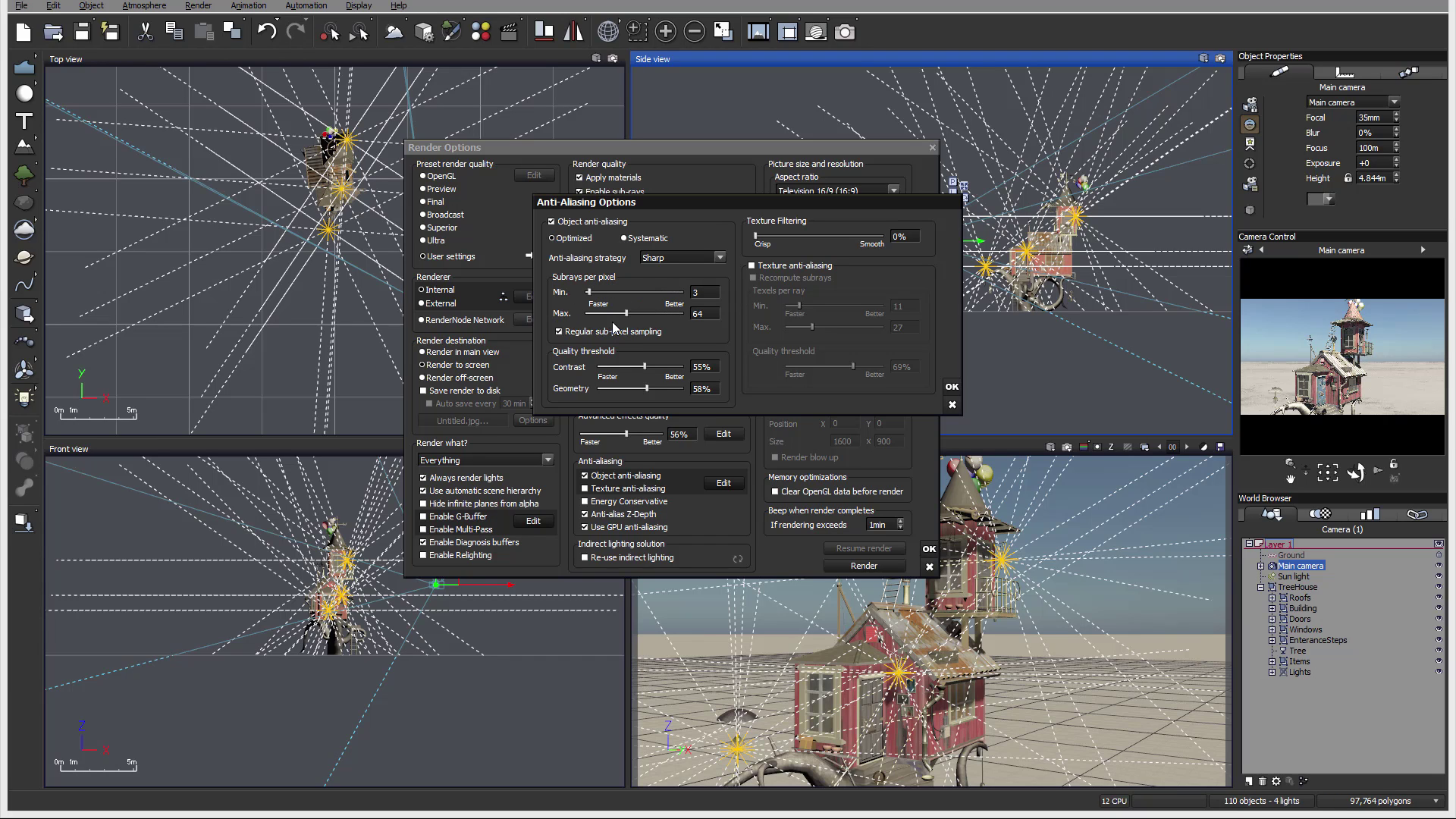
left_click_drag(618, 312, 692, 308)
mouse_move(682, 312)
left_mouse_down()
mouse_move(628, 312)
mouse_move(670, 312)
left_mouse_up()
left_click_drag(589, 292, 628, 292)
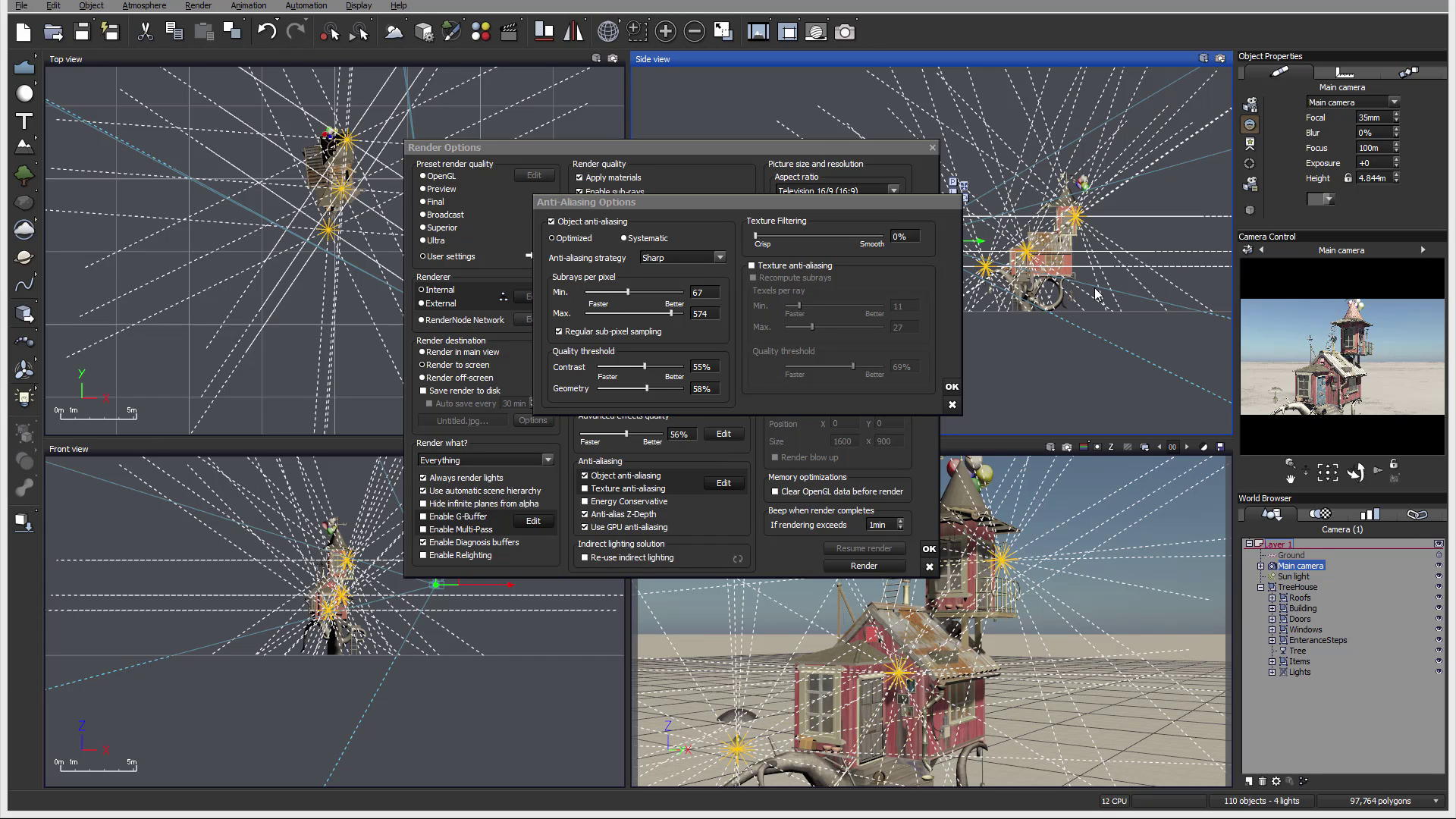
left_click(558, 331)
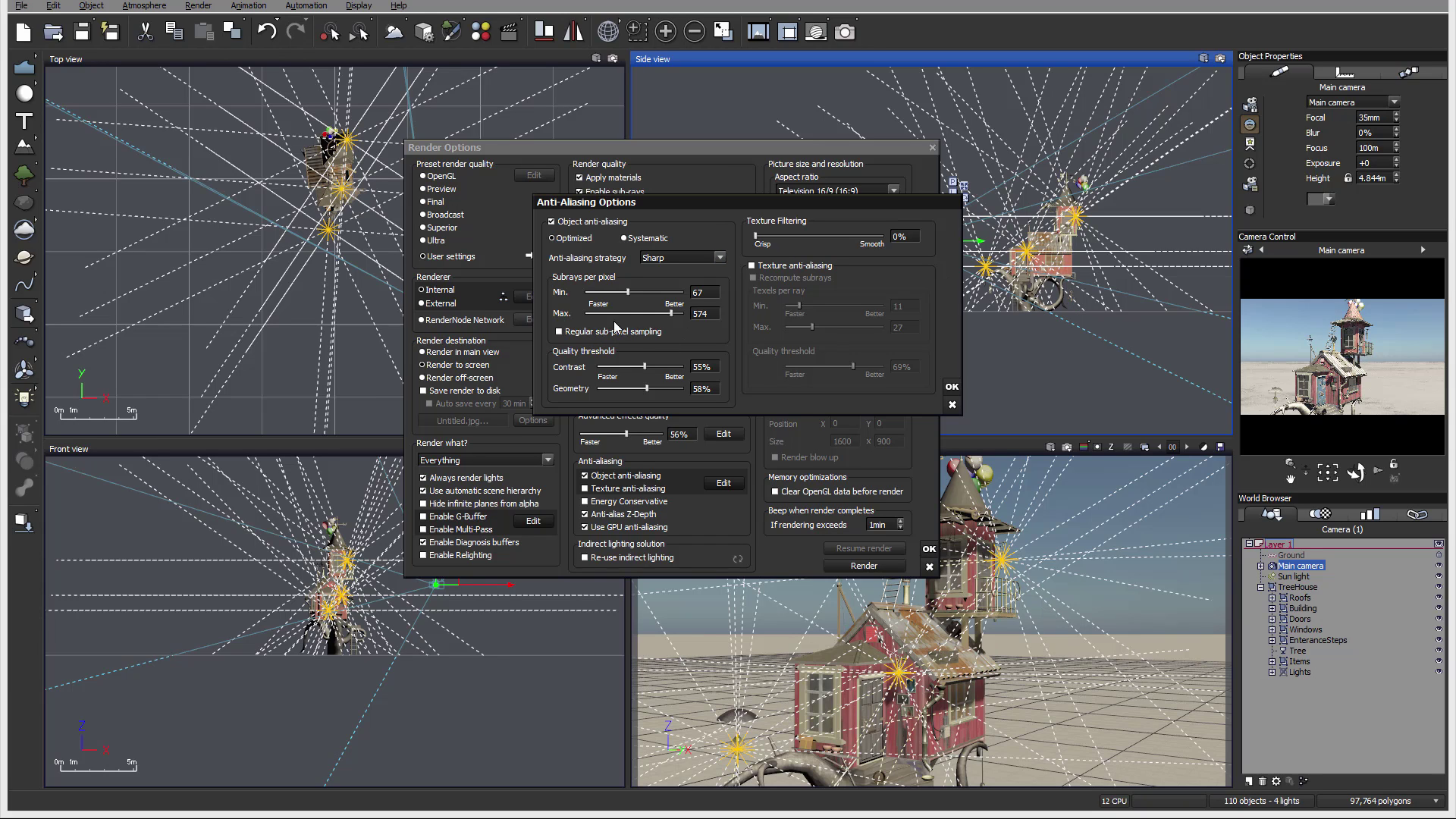
left_click(589, 332)
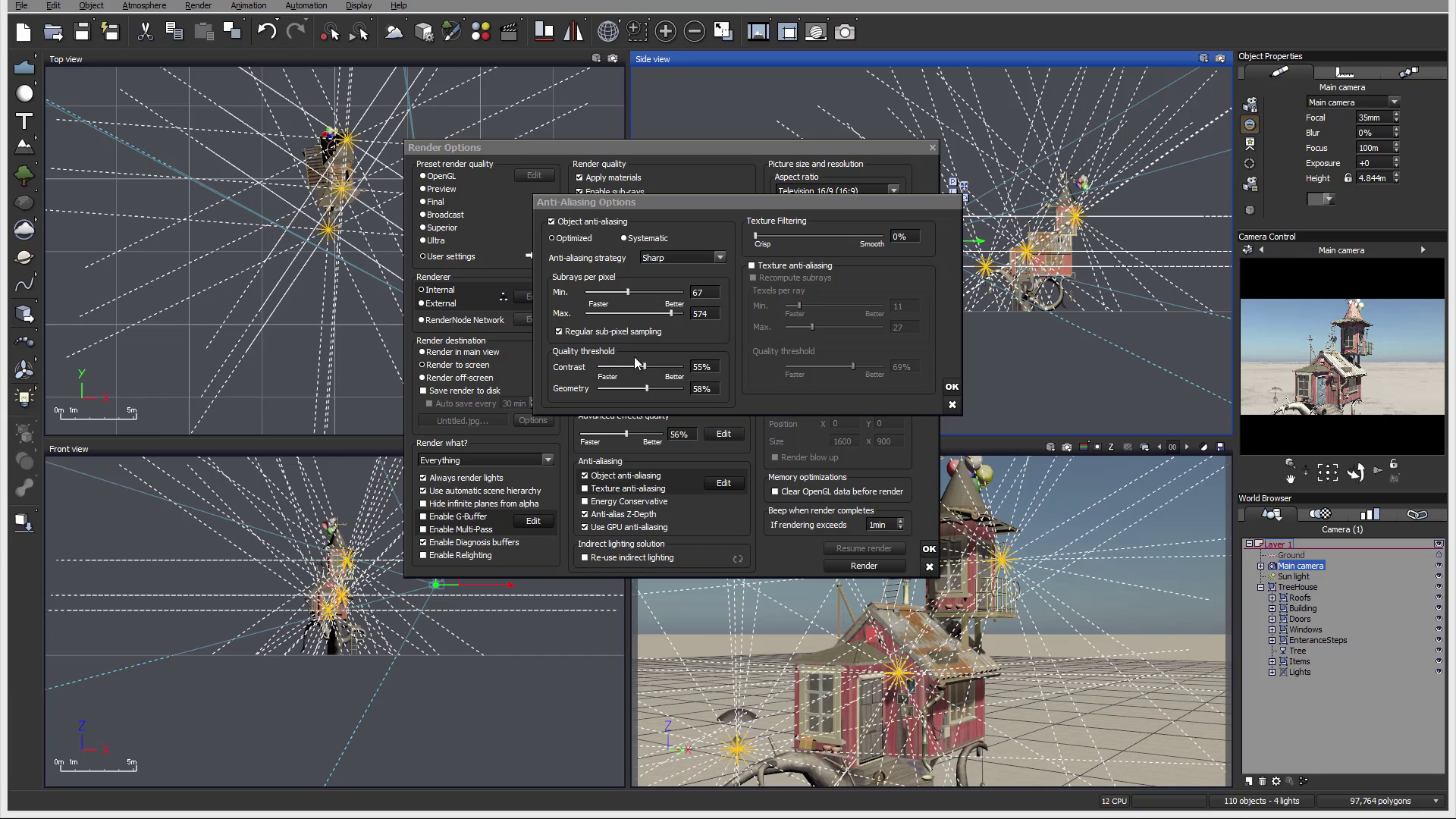
Set the quality thresholds to 15% contrast and 23% geometry with 4 to 20 subrays per pixel, and apply the settings.
mouse_move(633, 366)
left_mouse_down()
mouse_move(608, 366)
mouse_move(636, 364)
mouse_move(623, 350)
left_mouse_up()
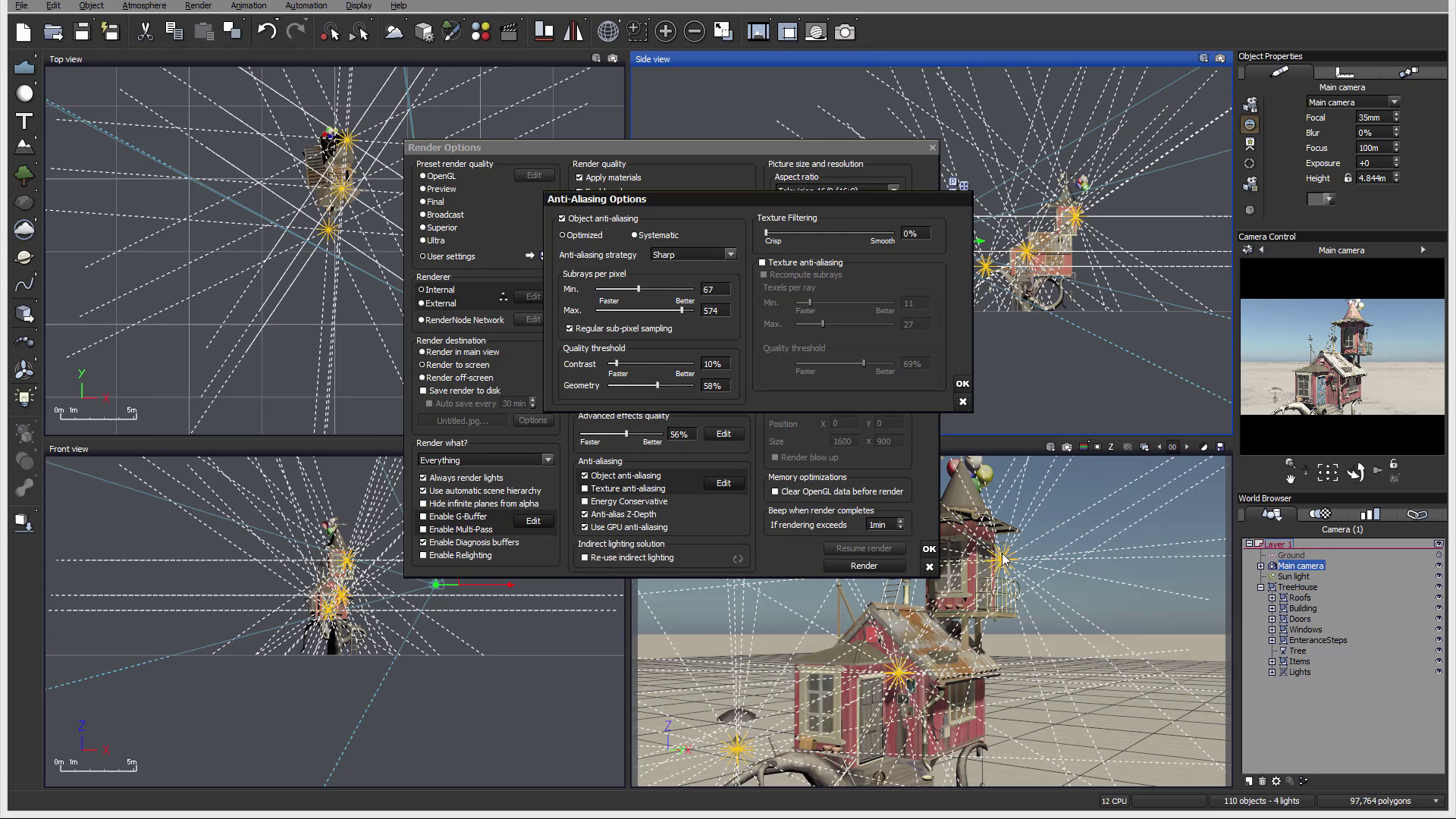
mouse_move(691, 389)
left_mouse_down()
mouse_move(621, 387)
mouse_move(693, 389)
left_mouse_up()
mouse_move(653, 361)
left_mouse_down()
mouse_move(667, 362)
mouse_move(653, 363)
left_mouse_up()
left_click_drag(639, 289, 627, 386)
left_click(962, 384)
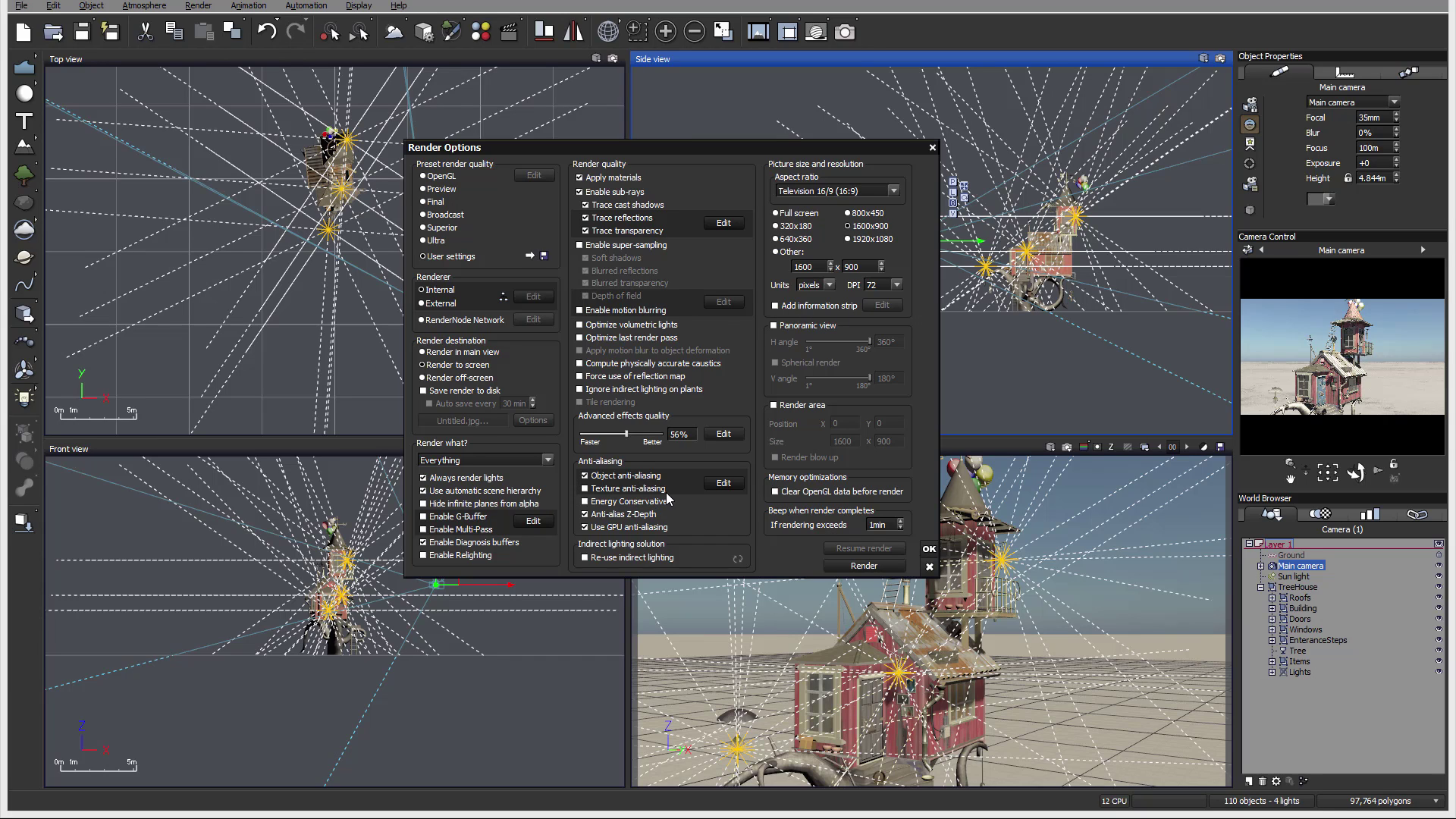
Replace object anti-aliasing with texture anti-aliasing, using 21% texture filtering and a 23% texture quality threshold.
left_click(603, 478)
left_click(724, 484)
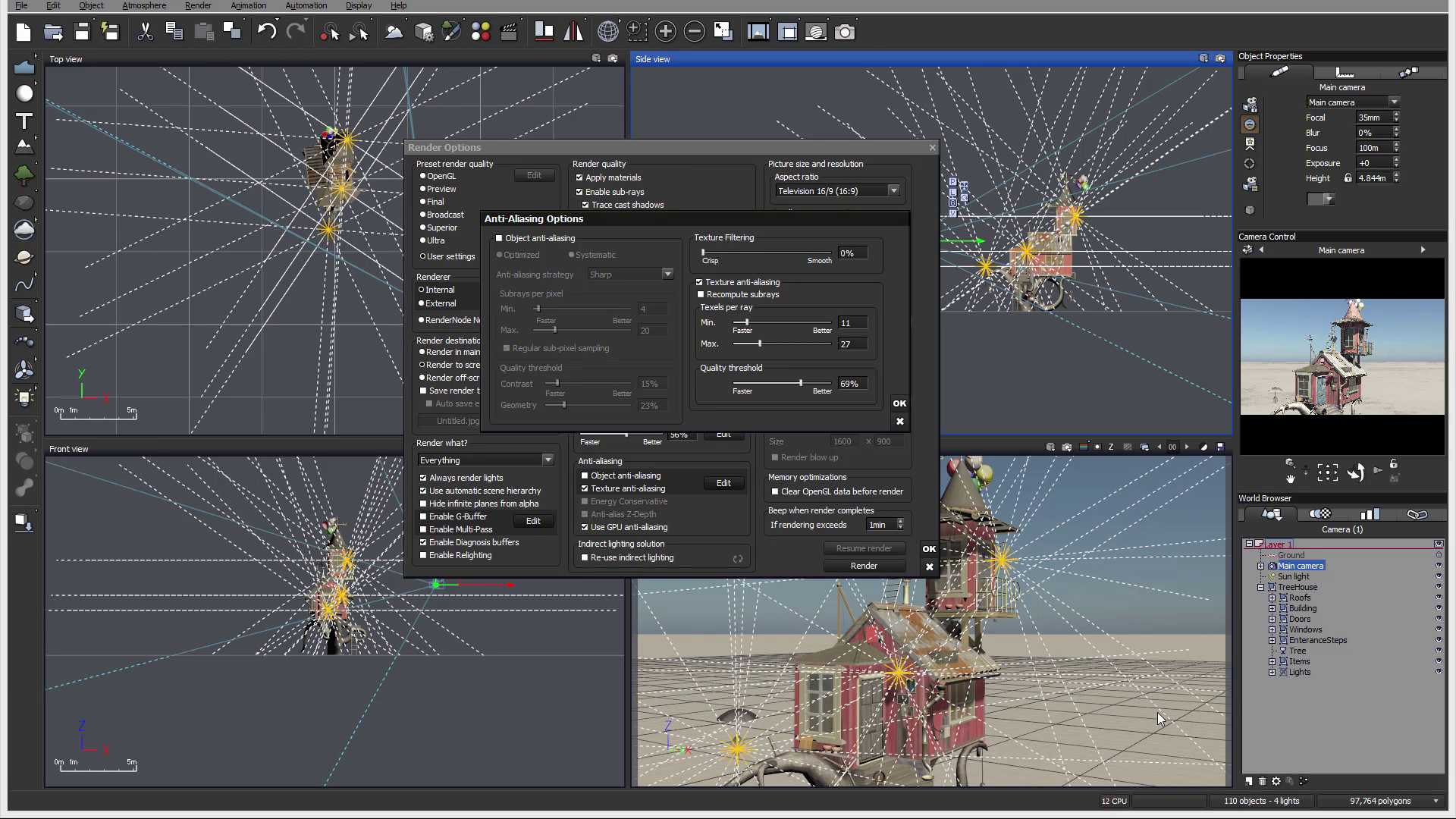
left_click_drag(726, 254, 785, 252)
left_click_drag(785, 252, 732, 257)
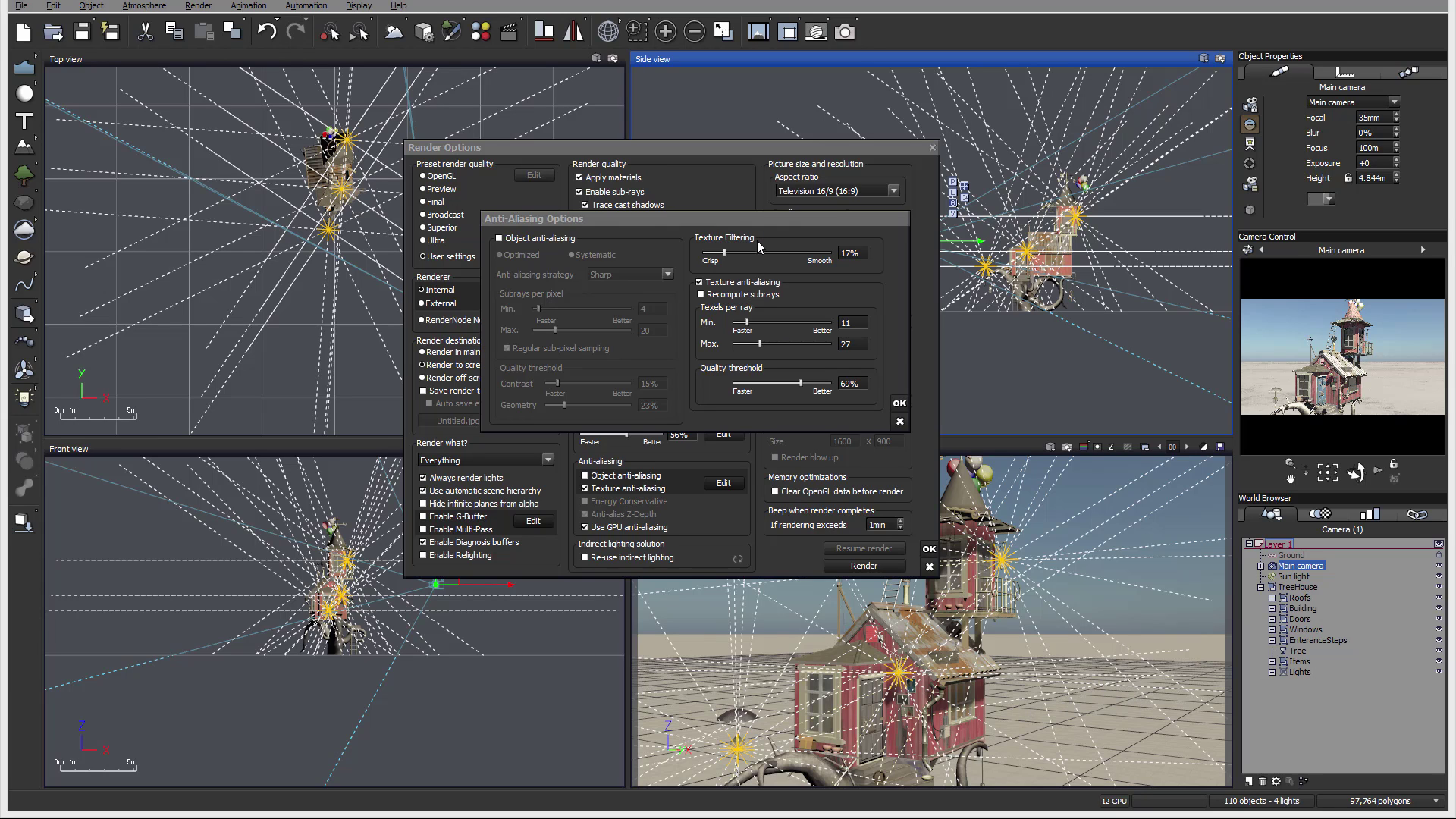
left_click_drag(756, 240, 729, 250)
left_click_drag(820, 389, 755, 383)
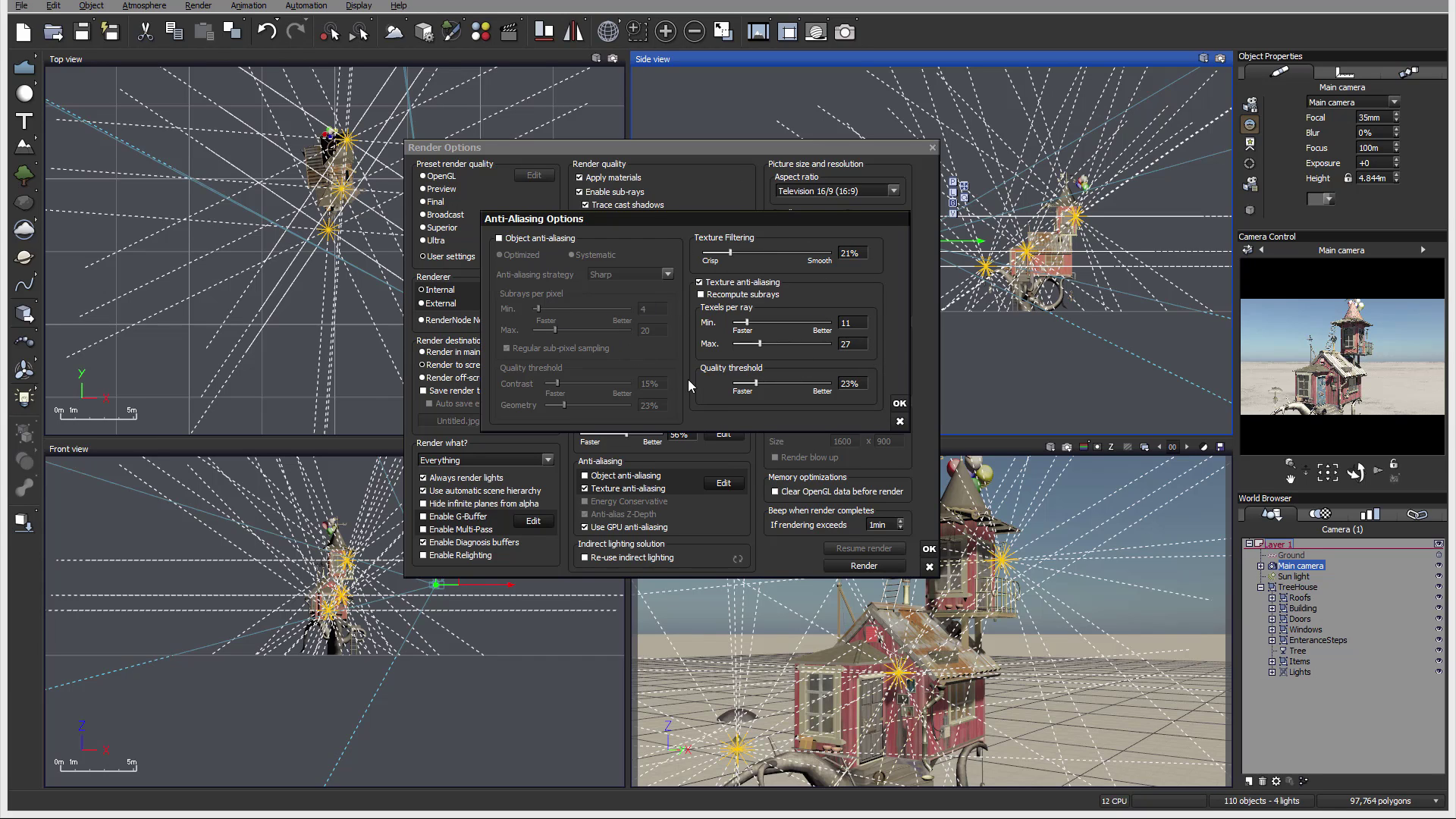
left_click(900, 404)
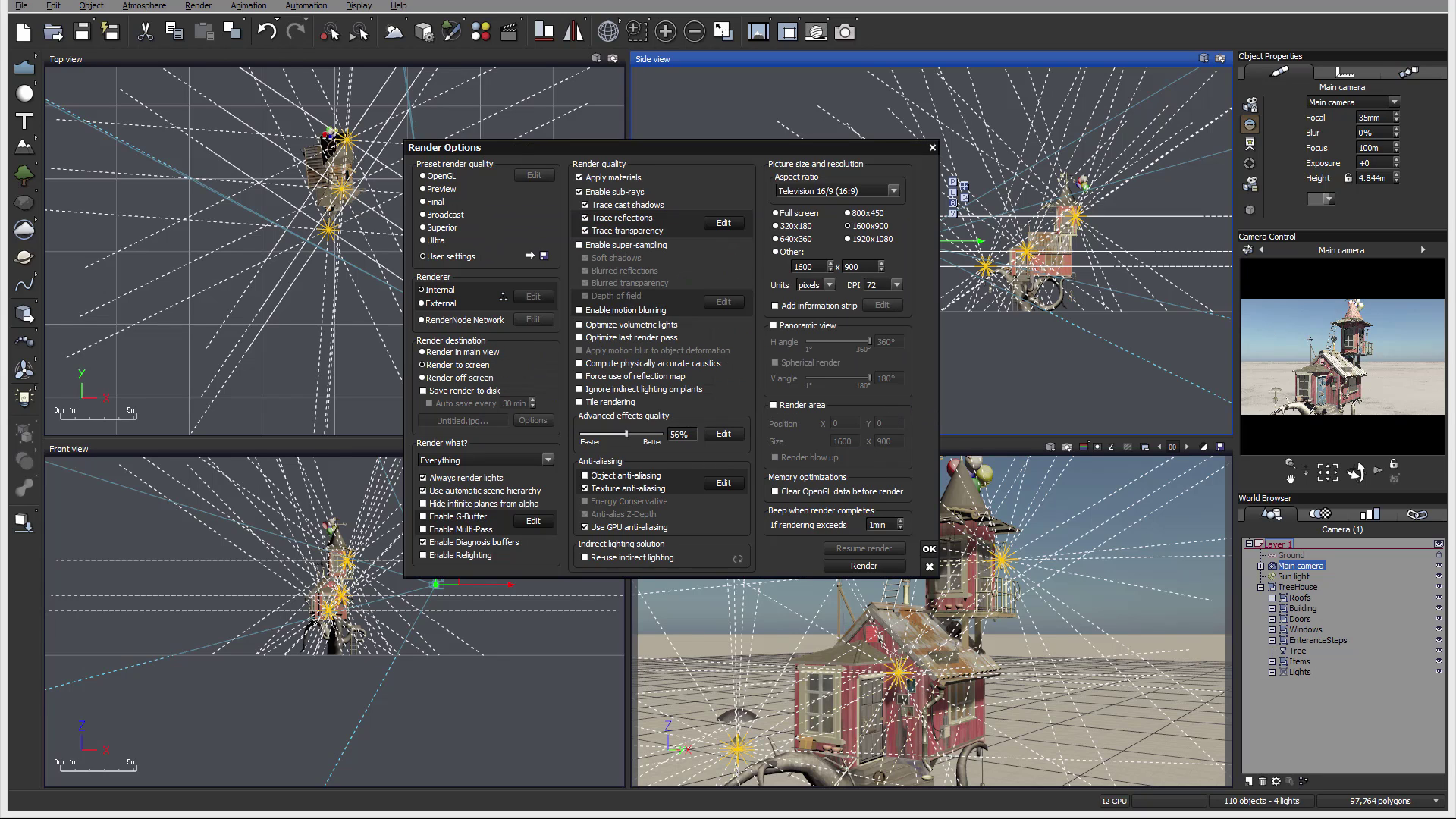